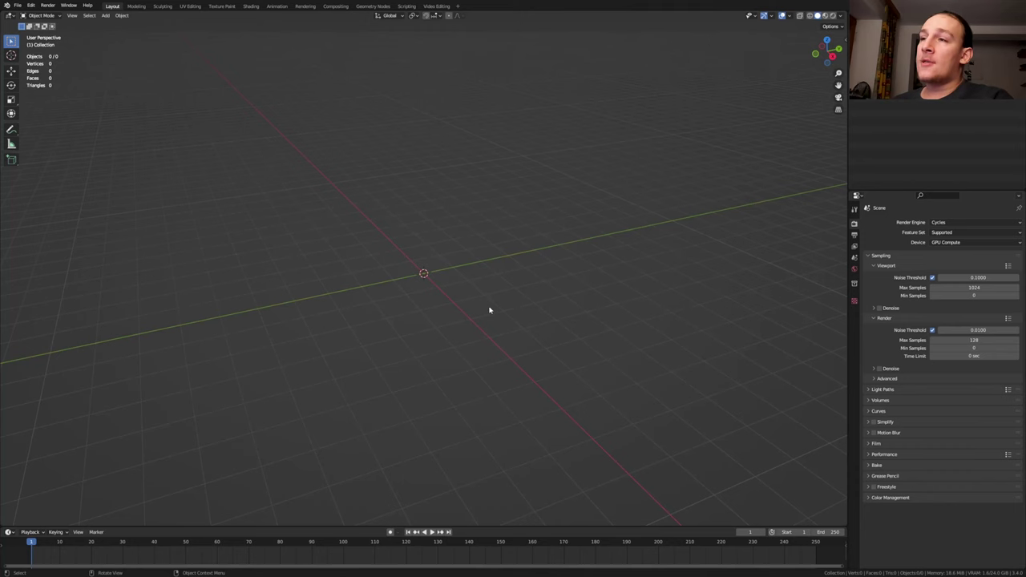
Step: Add a plane to the scene and create a new geometry node tree on it
{"action": "key", "text": "shift+a"}
{"action": "mouse_move", "coordinate": [480, 289]}
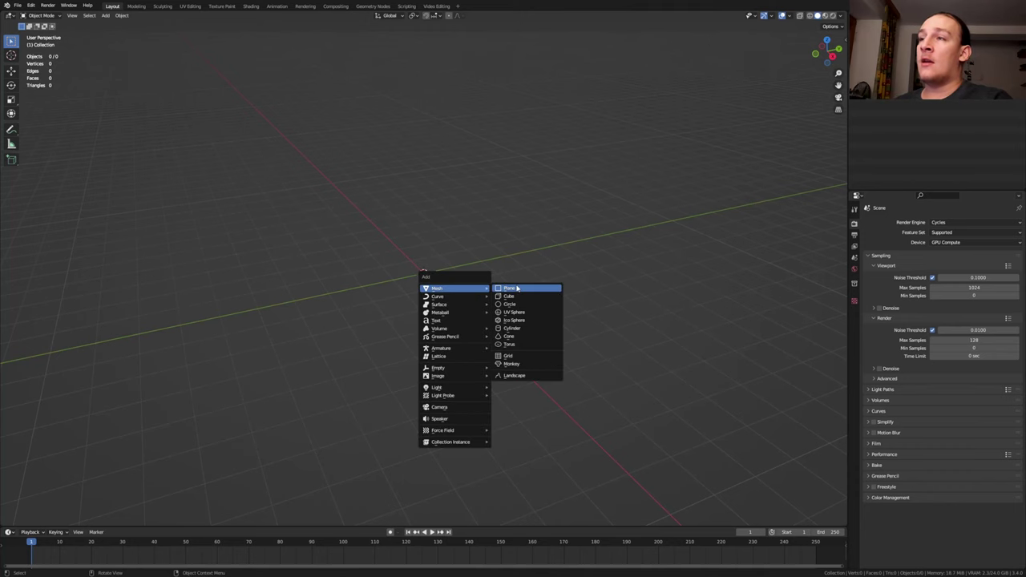
{"action": "left_click", "coordinate": [516, 287]}
{"action": "left_click", "coordinate": [373, 6]}
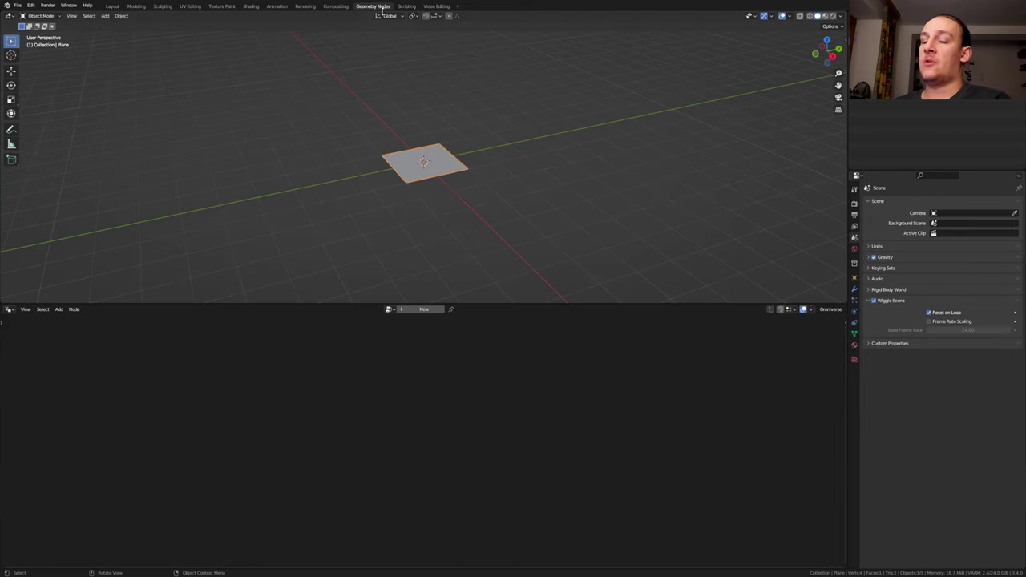
{"action": "left_click", "coordinate": [431, 309]}
Step: Insert a Subdivision Surface node between Group Input and Group Output and set its level to 3
{"action": "key", "text": "shift+a"}
{"action": "left_click", "coordinate": [391, 299]}
{"action": "type", "text": "sub"}
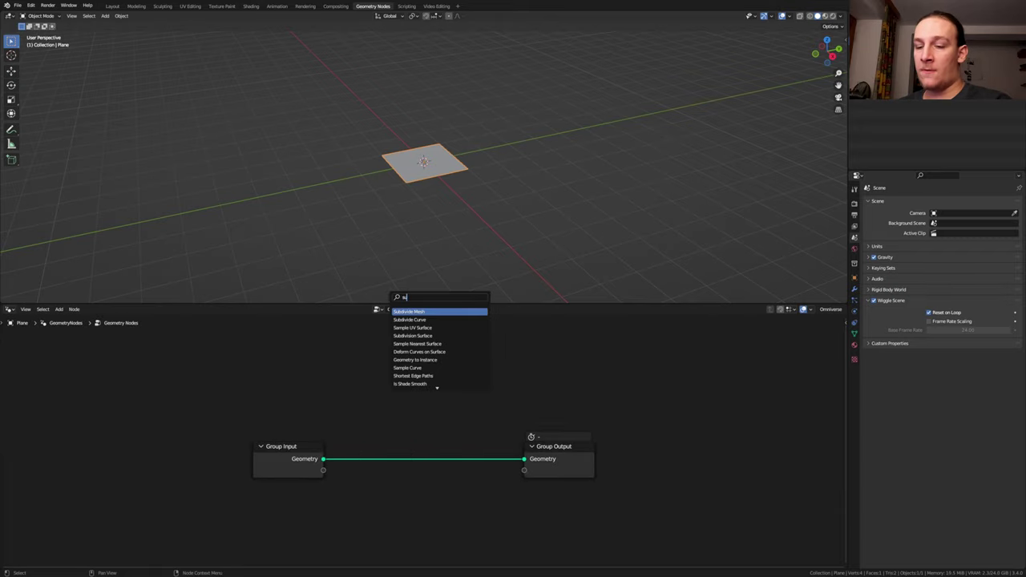
{"action": "key", "text": "Down"}
{"action": "key", "text": "Down"}
{"action": "key", "text": "Return"}
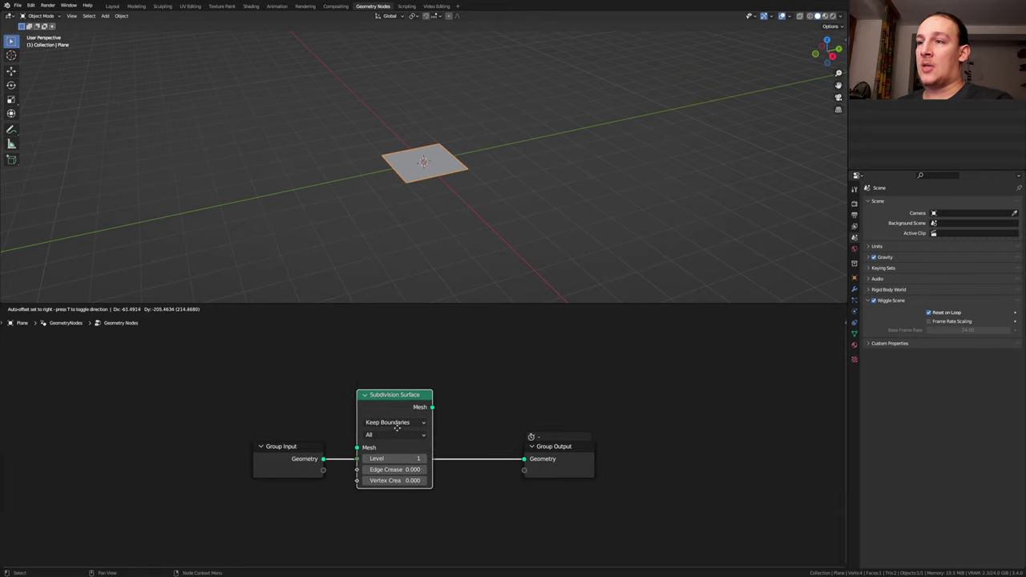
{"action": "left_click", "coordinate": [404, 460]}
{"action": "left_click", "coordinate": [403, 461]}
{"action": "type", "text": "3"}
{"action": "key", "text": "Return"}
{"action": "middle_click_drag", "start_coordinate": [529, 410], "coordinate": [520, 404]}
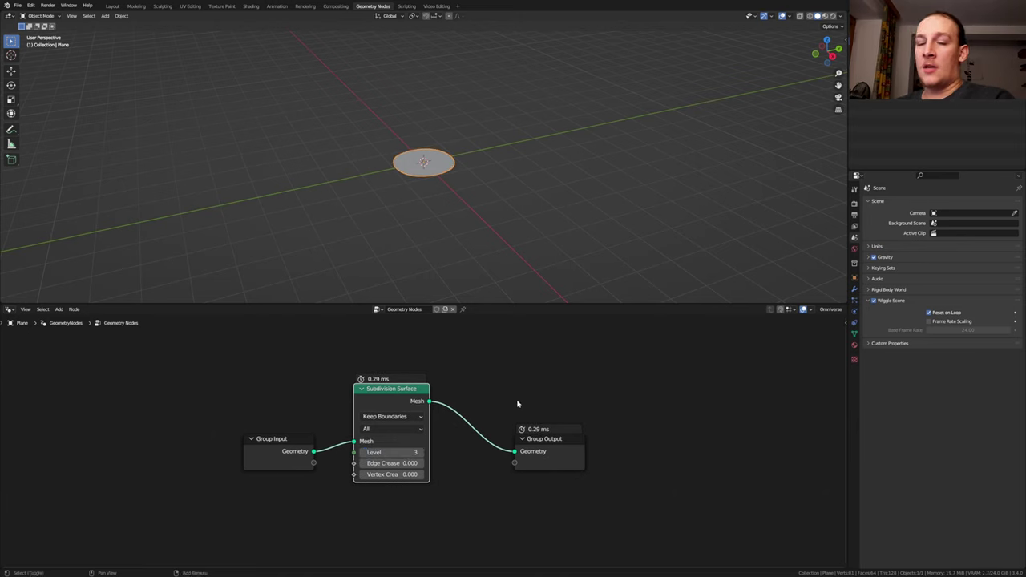
Step: Insert a Set Position node between the Subdivision Surface and Group Output nodes
{"action": "key", "text": "shift+a"}
{"action": "type", "text": "set p"}
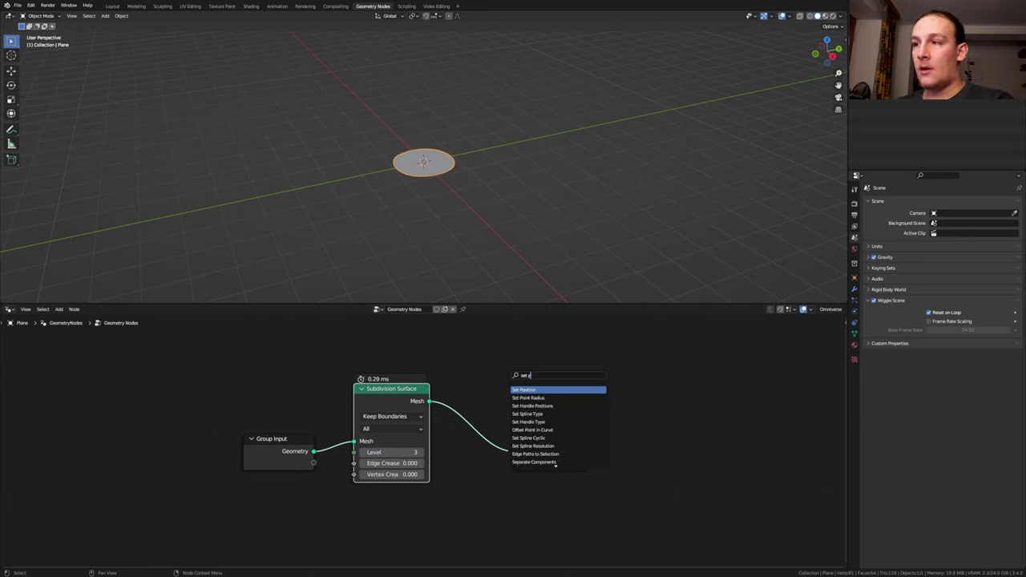
{"action": "key", "text": "Return"}
{"action": "left_click", "coordinate": [517, 377]}
Step: Add a Voronoi Texture node using Distance to Edge and connect its Distance output to the Set Position offset
{"action": "key", "text": "shift+a"}
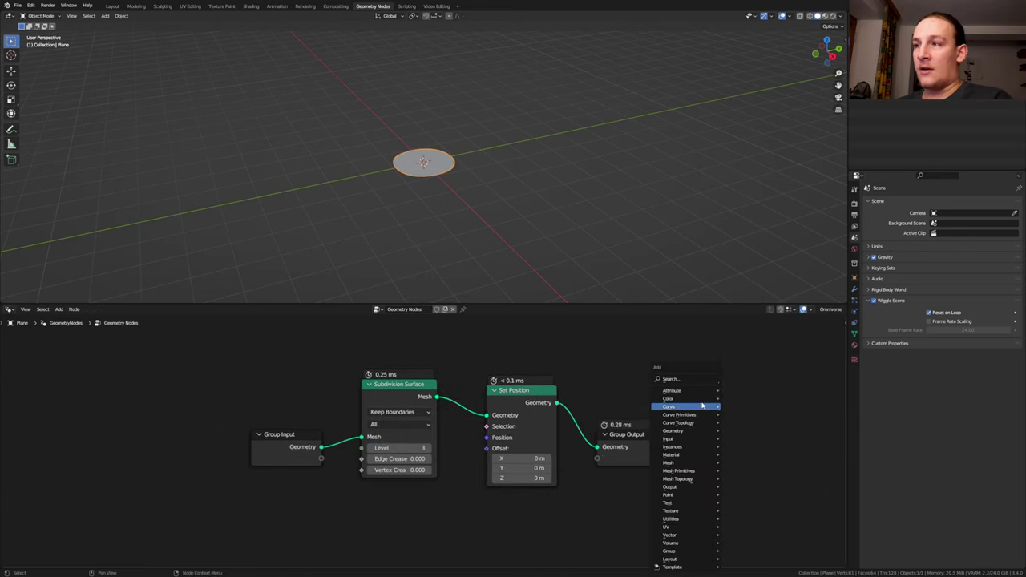
{"action": "type", "text": "vo"}
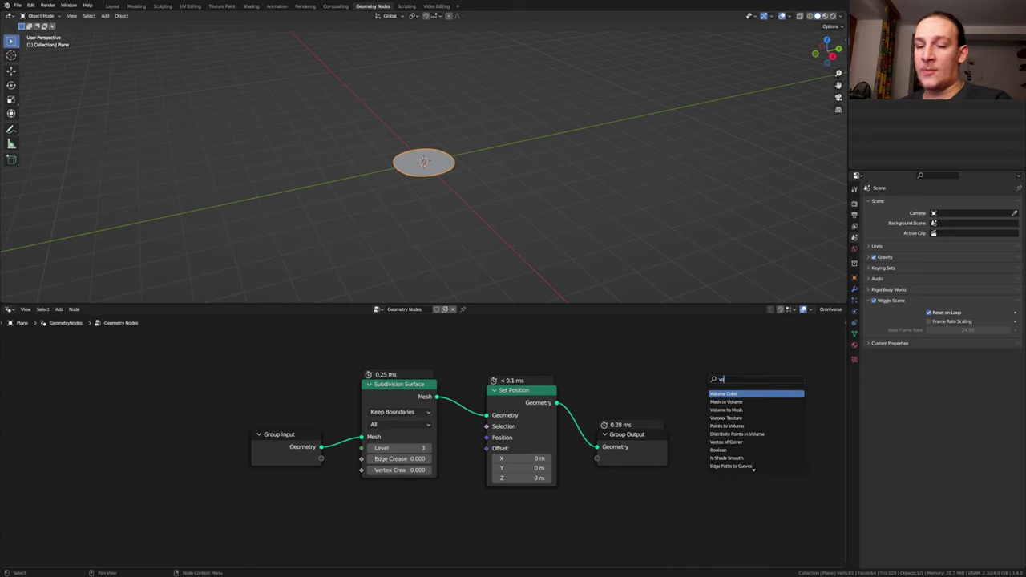
{"action": "type", "text": "r"}
{"action": "left_click", "coordinate": [734, 392]}
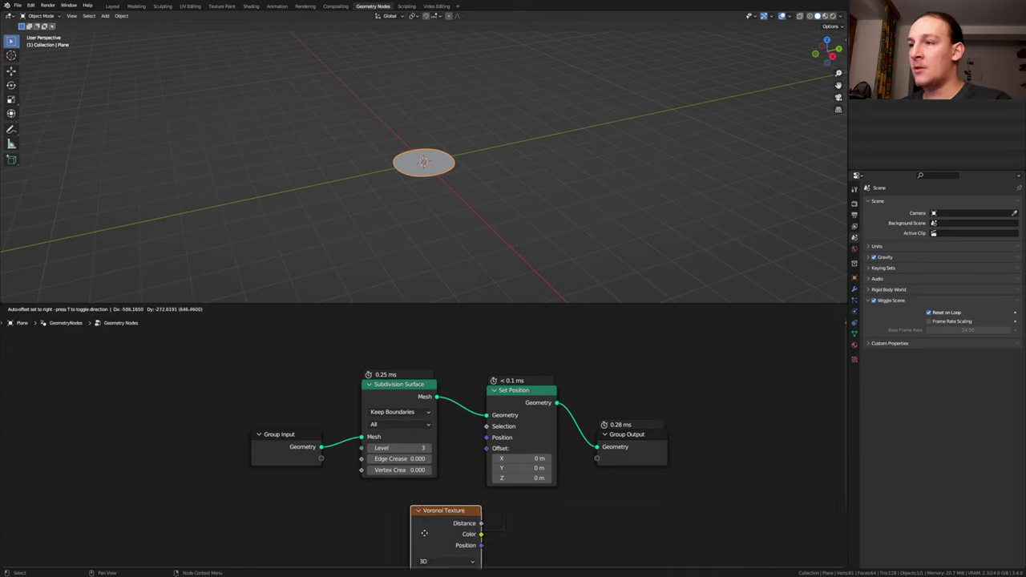
{"action": "left_click", "coordinate": [412, 541]}
{"action": "left_click_drag", "start_coordinate": [407, 541], "coordinate": [475, 473]}
{"action": "left_click_drag", "start_coordinate": [475, 473], "coordinate": [487, 448]}
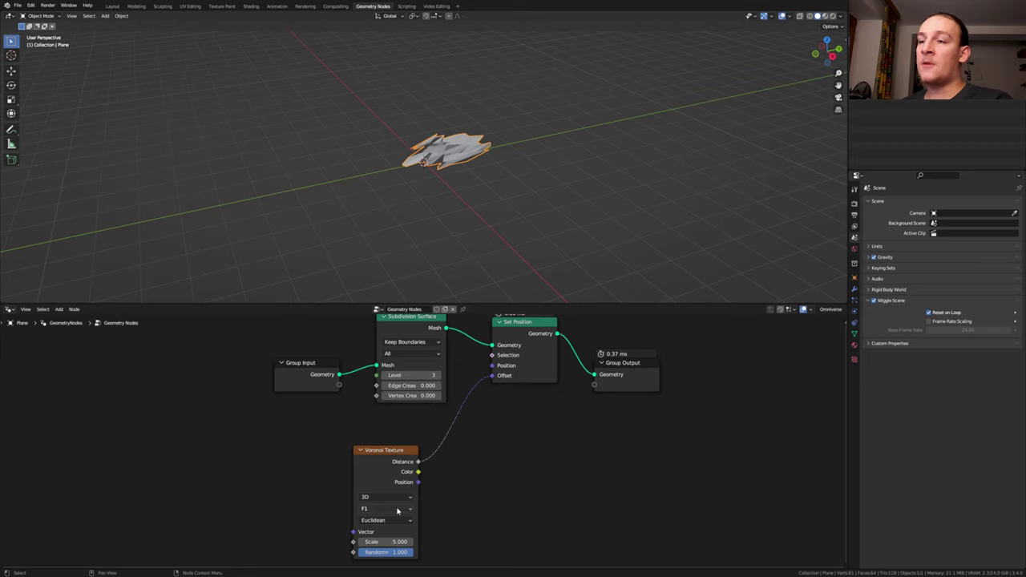
{"action": "left_click", "coordinate": [398, 507]}
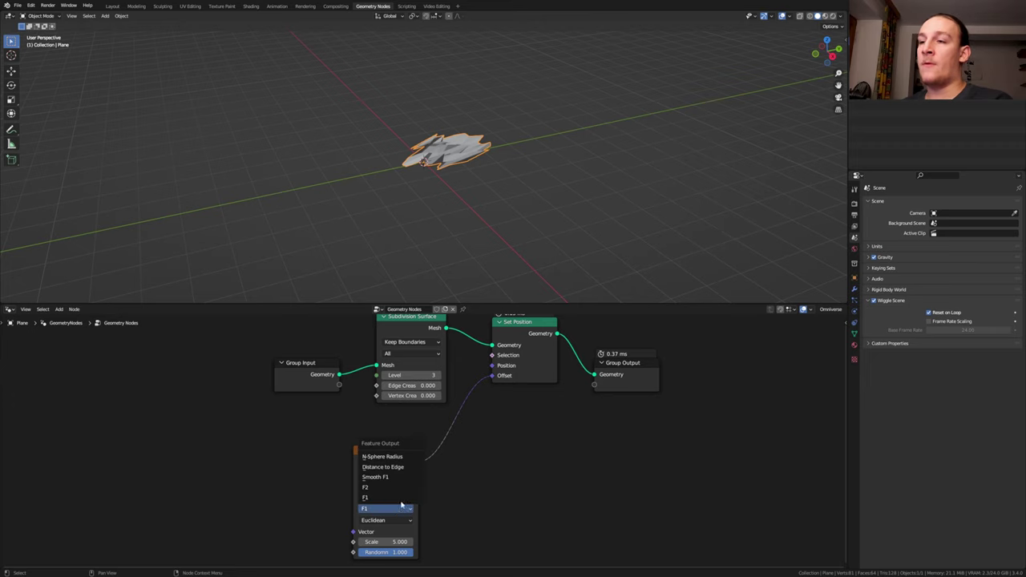
{"action": "left_click", "coordinate": [393, 470]}
Step: Add a Noise Texture node with scale 1 and connect its Fac output to the Voronoi Texture's Vector input
{"action": "key", "text": "shift+a"}
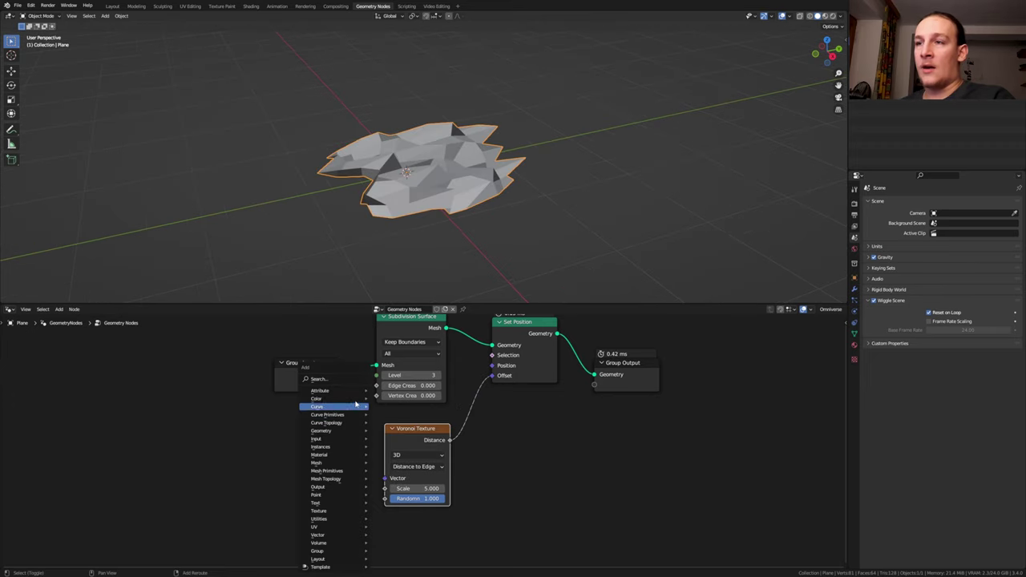
{"action": "left_click", "coordinate": [358, 379]}
{"action": "type", "text": "no"}
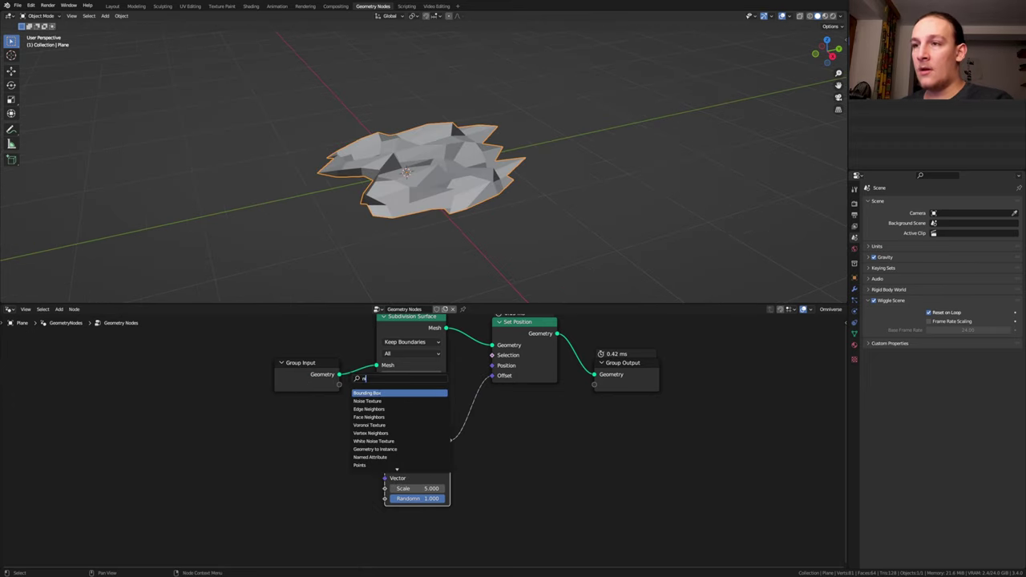
{"action": "left_click", "coordinate": [377, 401]}
{"action": "left_click", "coordinate": [306, 458]}
{"action": "left_click", "coordinate": [317, 487]}
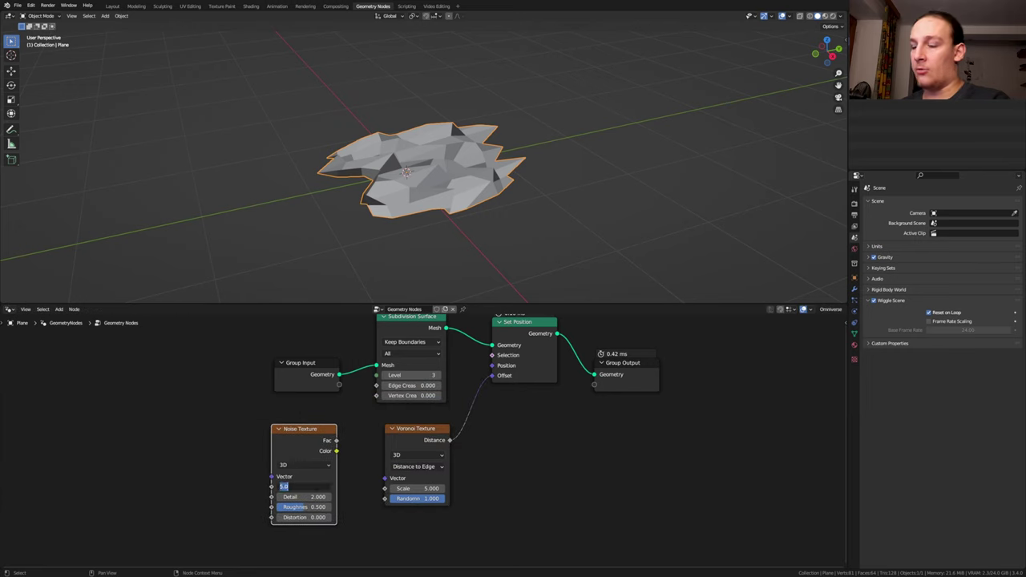
{"action": "type", "text": "1"}
{"action": "key", "text": "Return"}
{"action": "left_click_drag", "start_coordinate": [337, 441], "coordinate": [386, 479]}
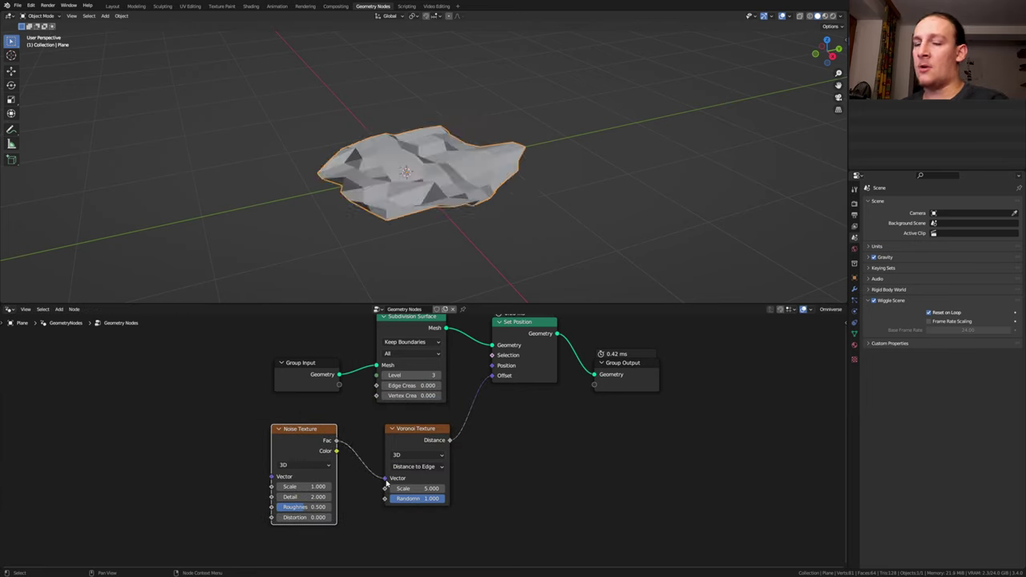
Step: Insert two chained Vector Rotate nodes between the Voronoi Texture and the Set Position offset
{"action": "key", "text": "shift+a"}
{"action": "type", "text": "v"}
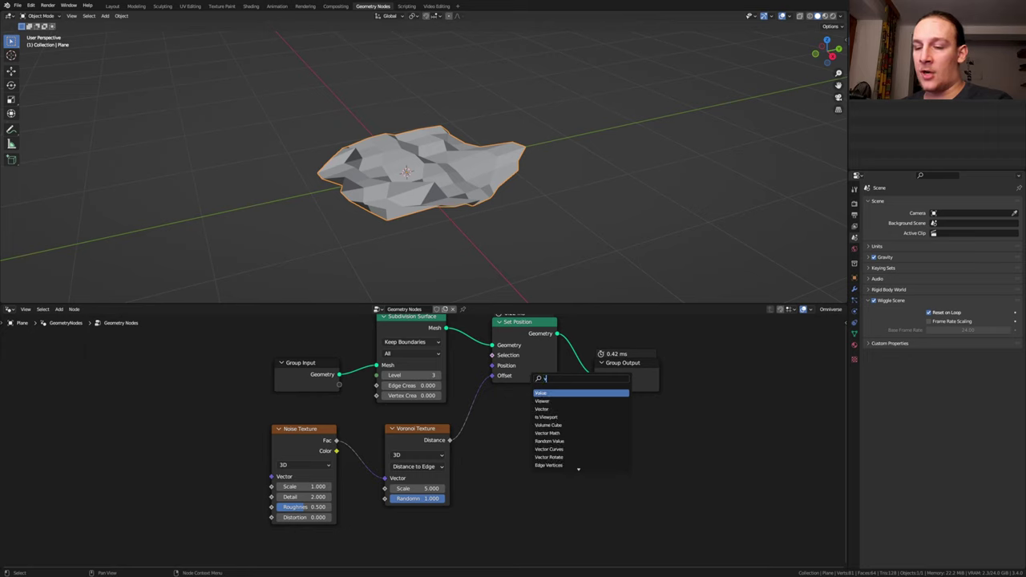
{"action": "type", "text": "e"}
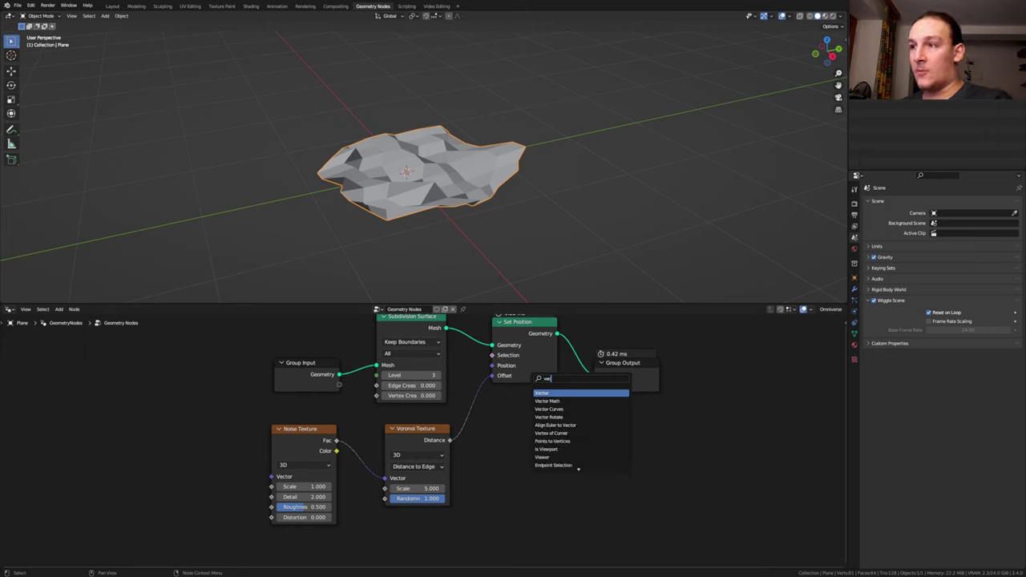
{"action": "key", "text": "Down"}
{"action": "key", "text": "Down"}
{"action": "key", "text": "Down"}
{"action": "key", "text": "Return"}
{"action": "left_click", "coordinate": [613, 424]}
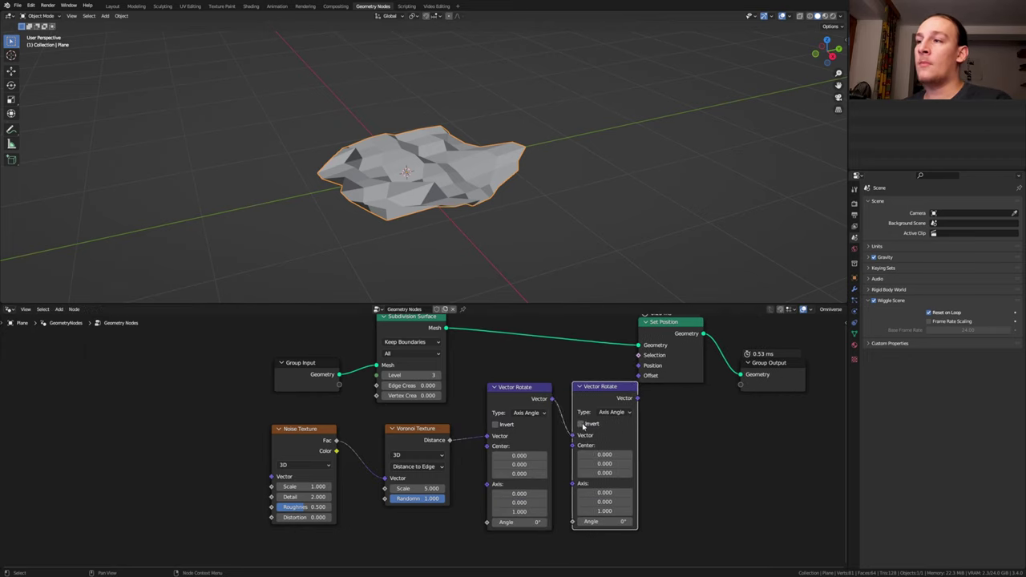
Step: Set the first Vector Rotate node's type to X Axis and the second one's to Y Axis
{"action": "left_click", "coordinate": [528, 412]}
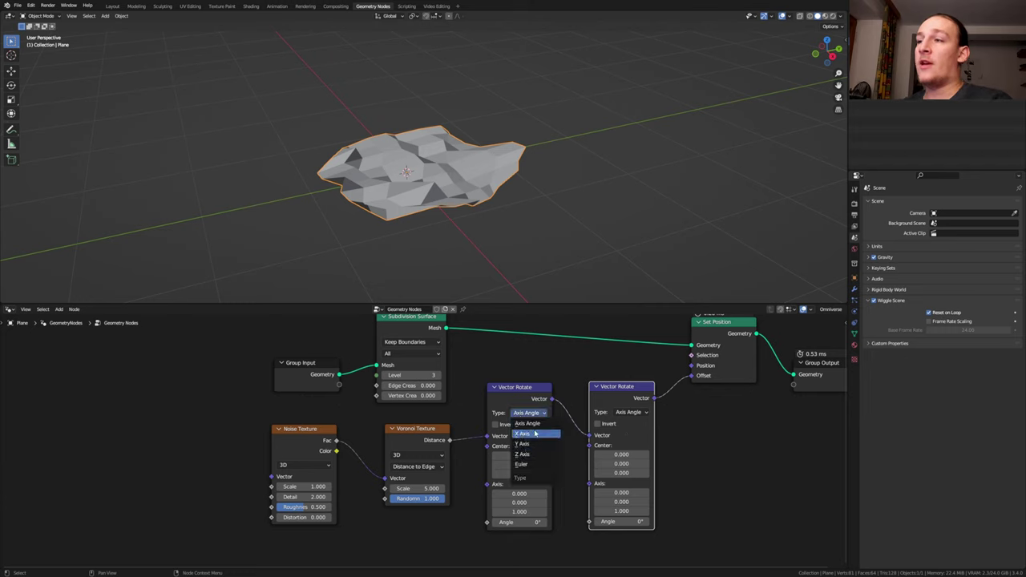
{"action": "left_click", "coordinate": [526, 434]}
{"action": "left_click", "coordinate": [632, 412]}
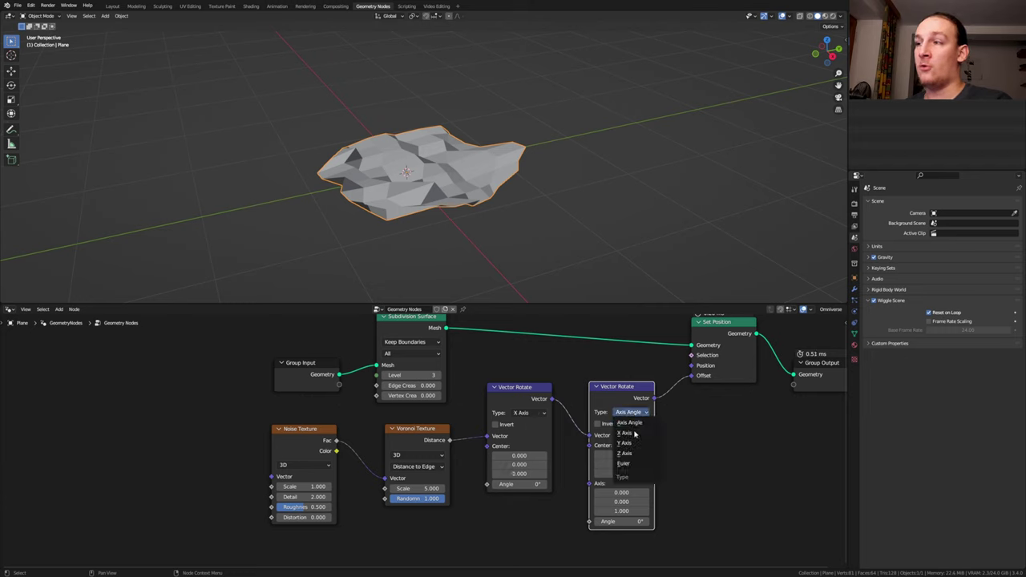
{"action": "left_click", "coordinate": [632, 444]}
Step: Set the X Axis Vector Rotate angle to 45° and the Y Axis Vector Rotate angle to -35°
{"action": "left_click", "coordinate": [518, 484]}
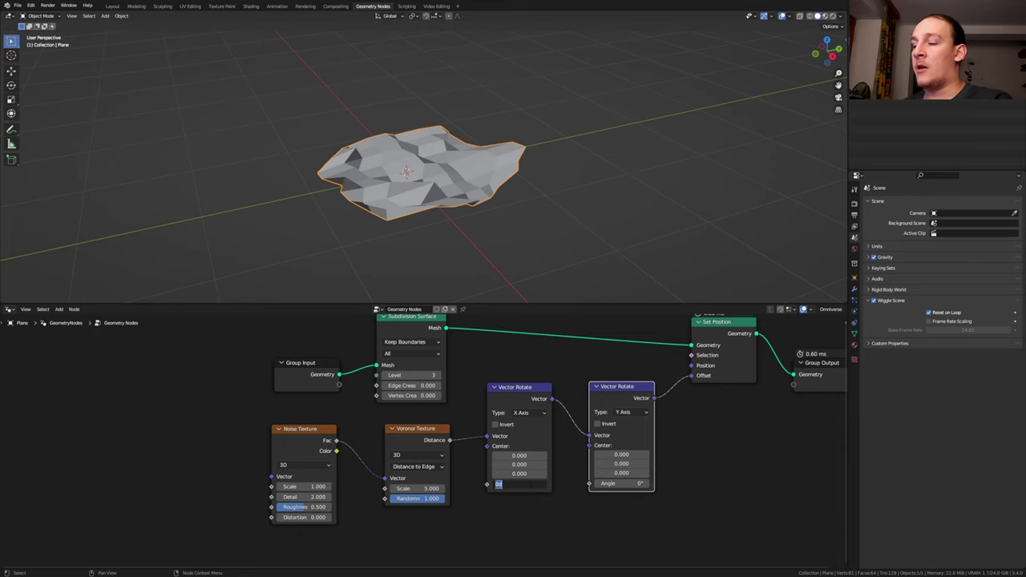
{"action": "type", "text": "45"}
{"action": "key", "text": "Return"}
{"action": "left_click", "coordinate": [617, 485]}
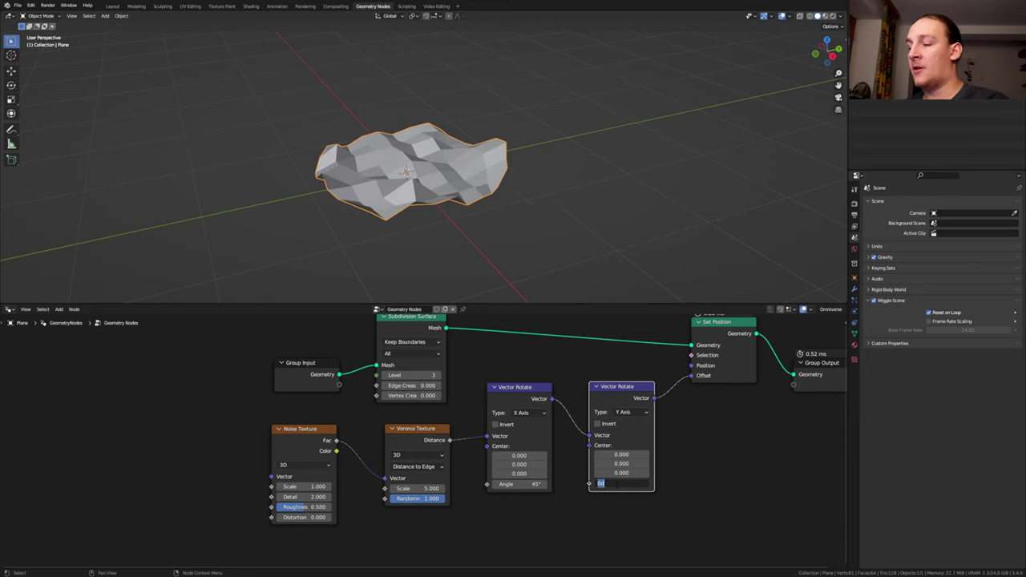
{"action": "key", "text": "Return"}
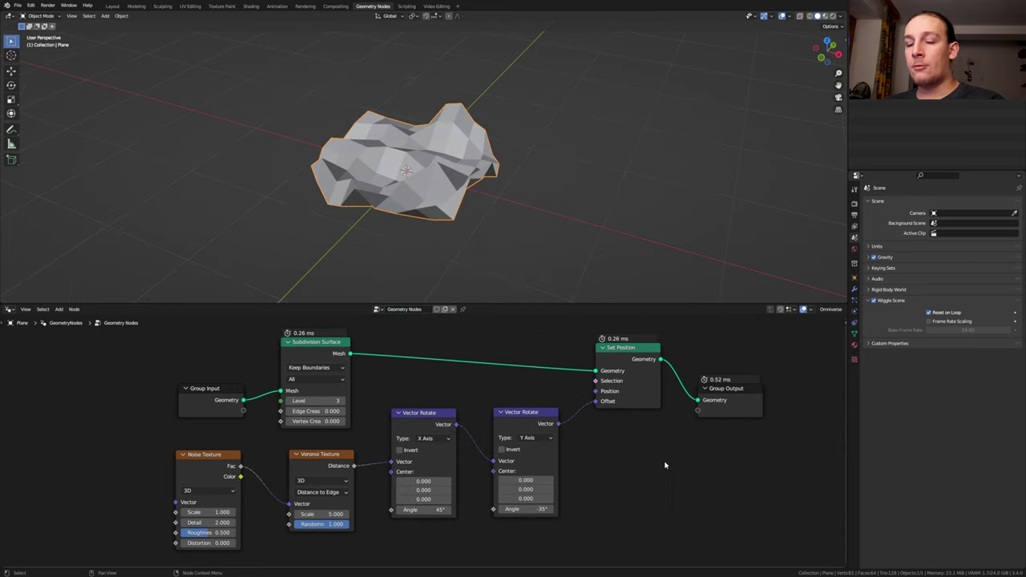
Step: Add a second group output of type Color to the node tree and name it Color
{"action": "key", "text": "n"}
{"action": "left_click", "coordinate": [682, 408]}
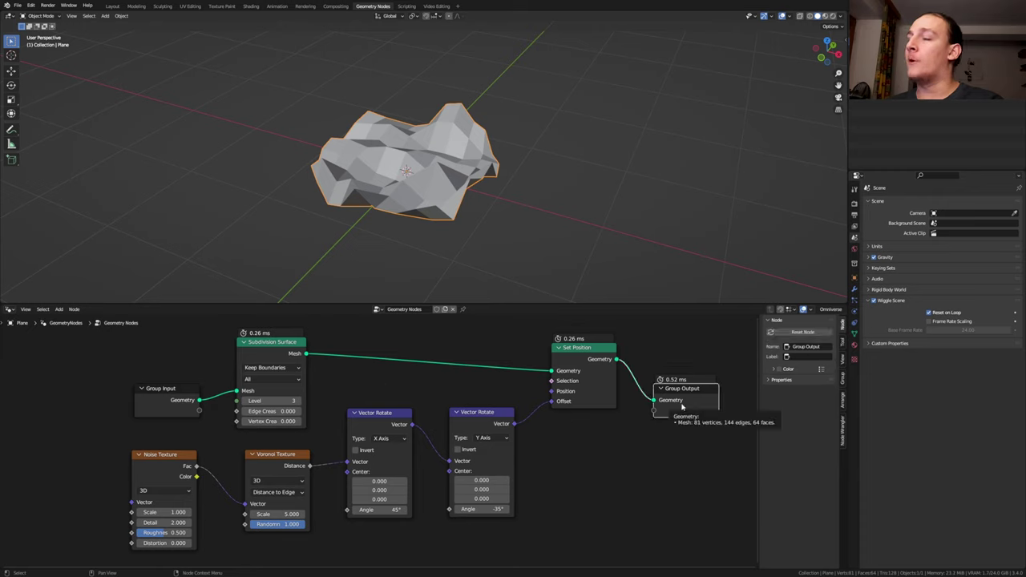
{"action": "left_click", "coordinate": [843, 382]}
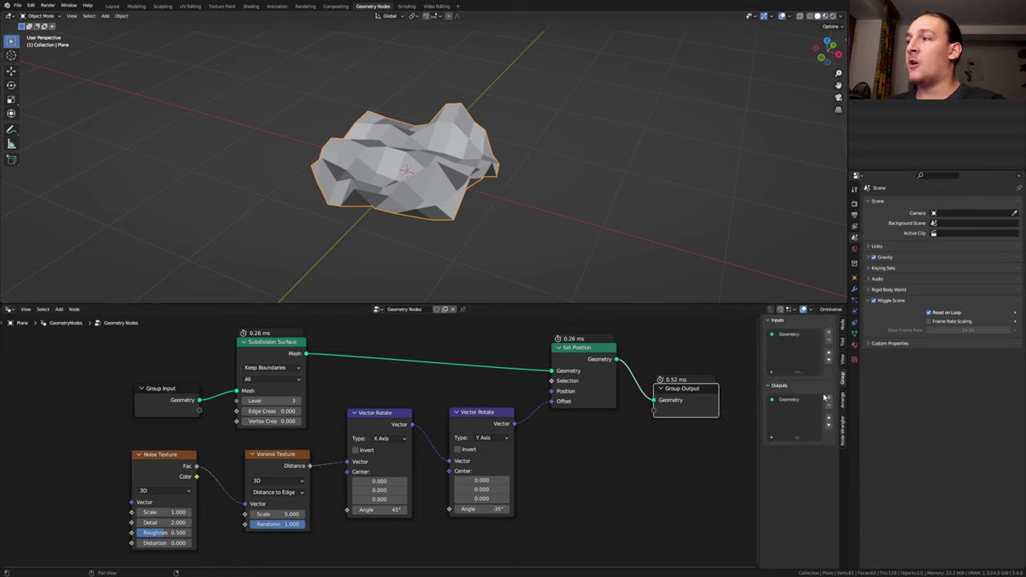
{"action": "left_click", "coordinate": [828, 397]}
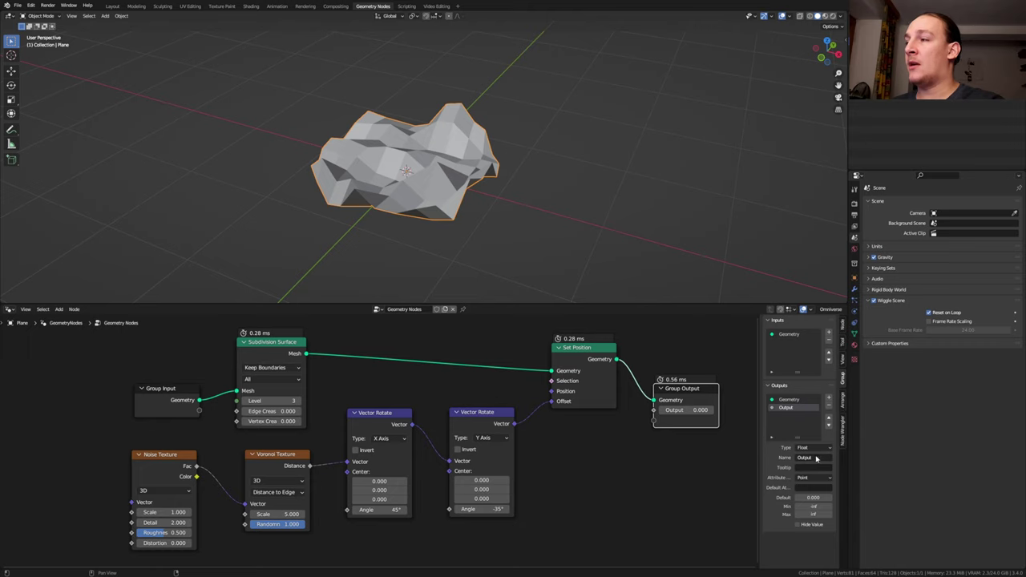
{"action": "left_click", "coordinate": [814, 447]}
{"action": "left_click", "coordinate": [810, 519]}
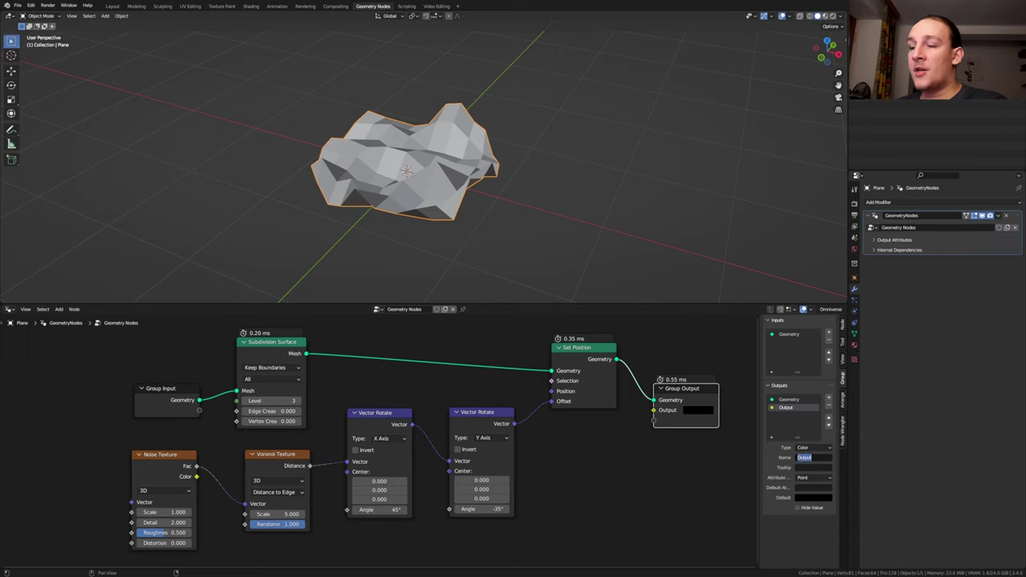
{"action": "type", "text": "C"}
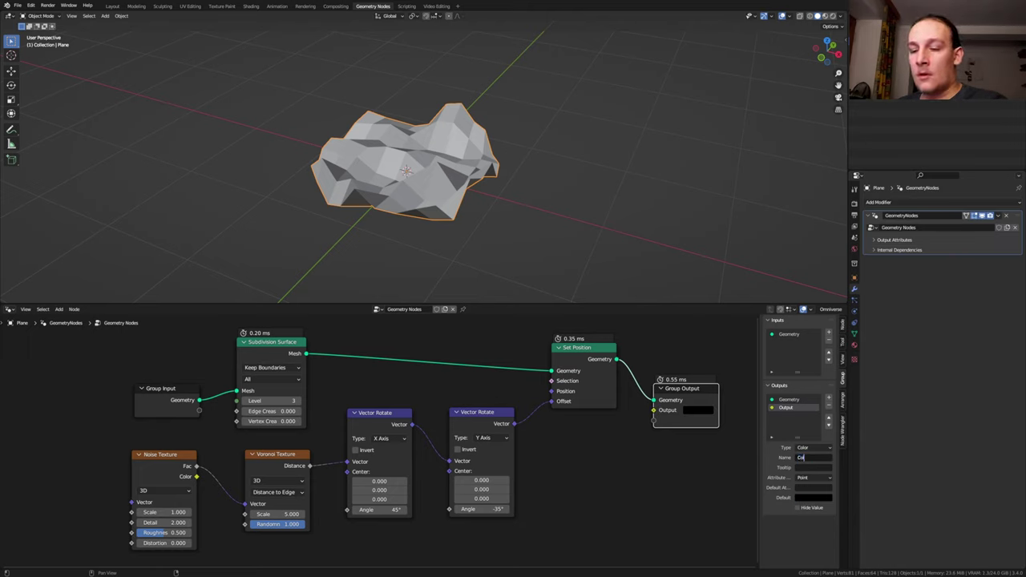
{"action": "type", "text": "olor"}
{"action": "key", "text": "Return"}
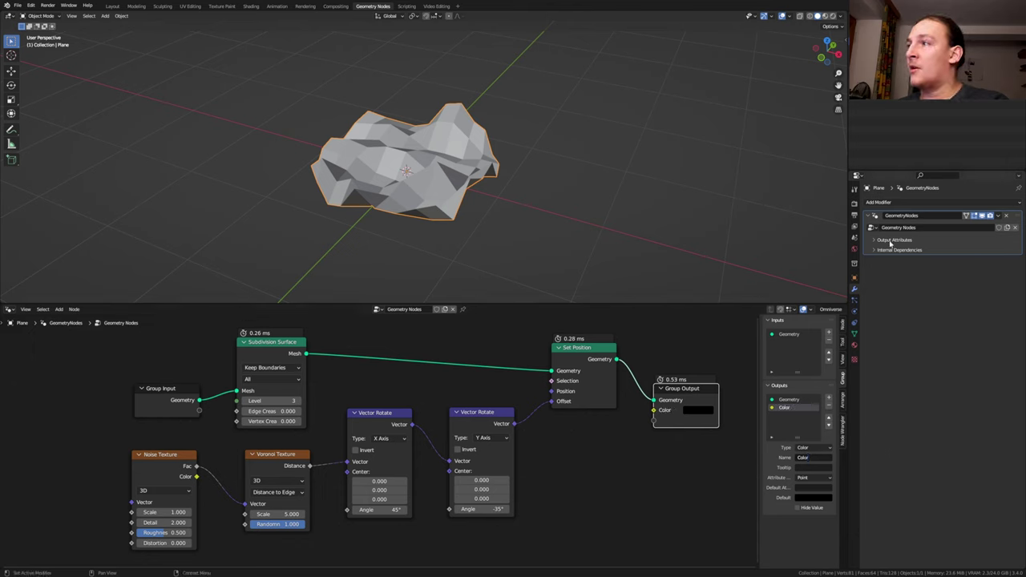
Step: Name the modifier's output attribute Color and connect the Y Axis Vector Rotate result to the Color group output
{"action": "left_click", "coordinate": [890, 240]}
{"action": "left_click_drag", "start_coordinate": [514, 423], "coordinate": [653, 410]}
Step: Insert a copy of the Voronoi Texture before the Color output, using feature F1 and scale 10
{"action": "left_click", "coordinate": [276, 471]}
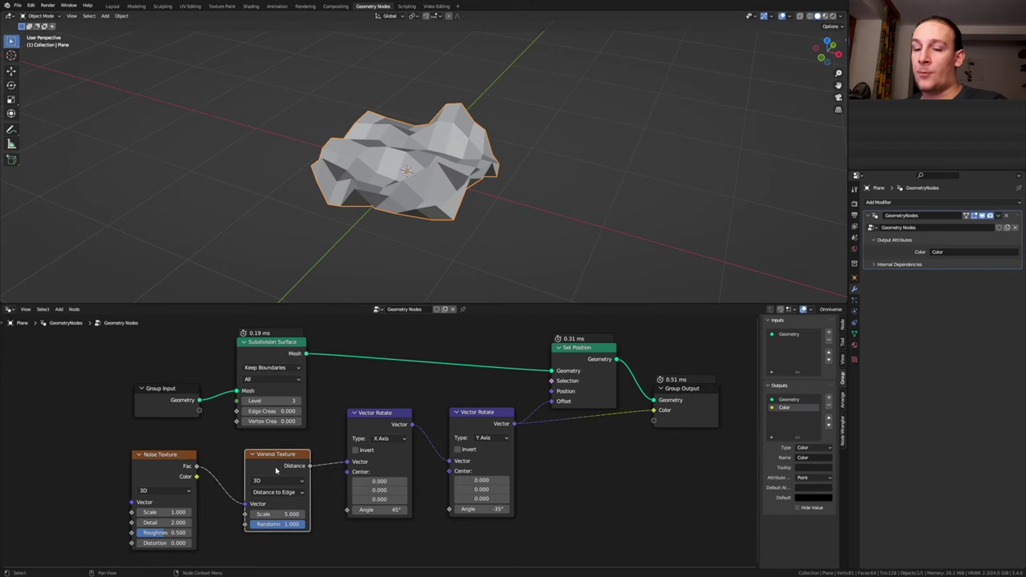
{"action": "key", "text": "shift+d"}
{"action": "left_click", "coordinate": [583, 439]}
{"action": "left_click", "coordinate": [593, 461]}
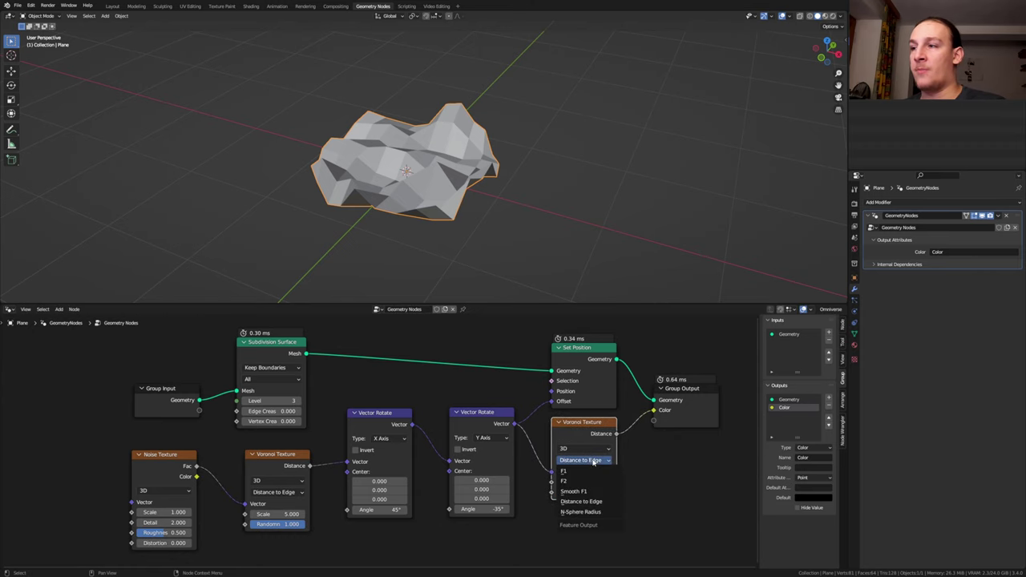
{"action": "left_click", "coordinate": [571, 471]}
{"action": "left_click", "coordinate": [581, 514]}
{"action": "type", "text": "10"}
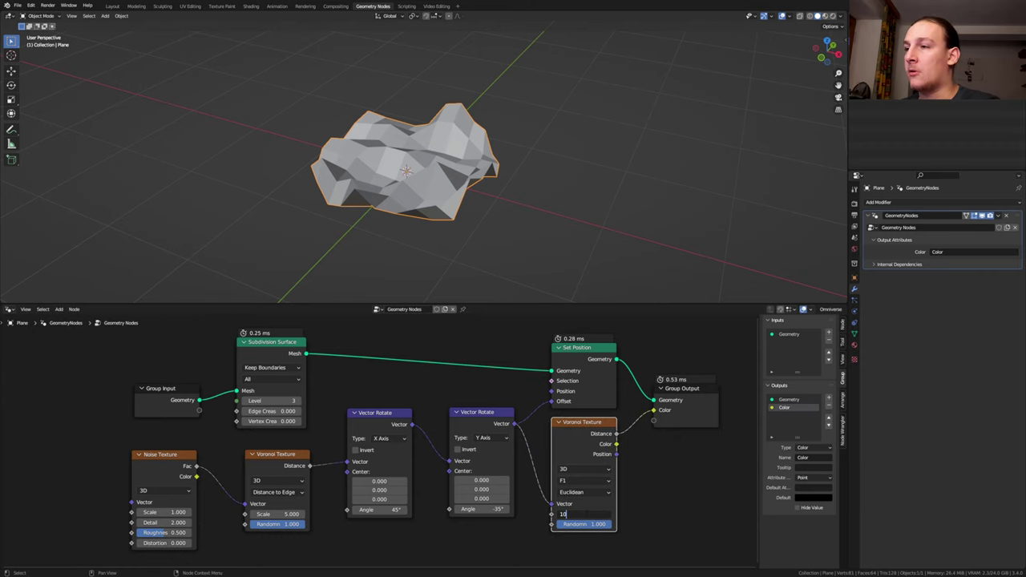
{"action": "key", "text": "Return"}
Step: Add a Set Shade Smooth node between Set Position and the Group Output
{"action": "key", "text": "shift+a"}
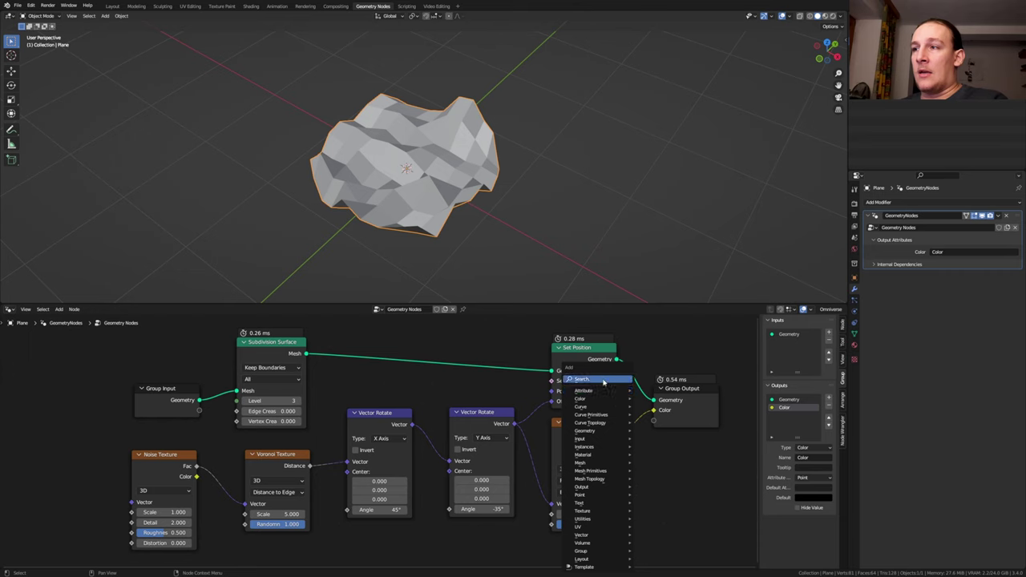
{"action": "left_click", "coordinate": [605, 380]}
{"action": "type", "text": "se"}
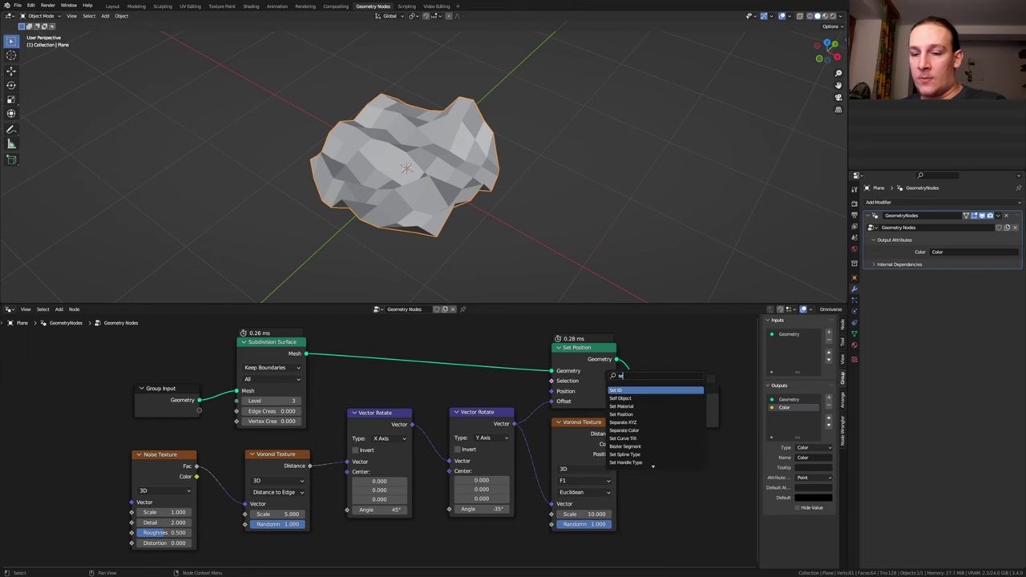
{"action": "type", "text": "t sh"}
{"action": "left_click", "coordinate": [651, 391]}
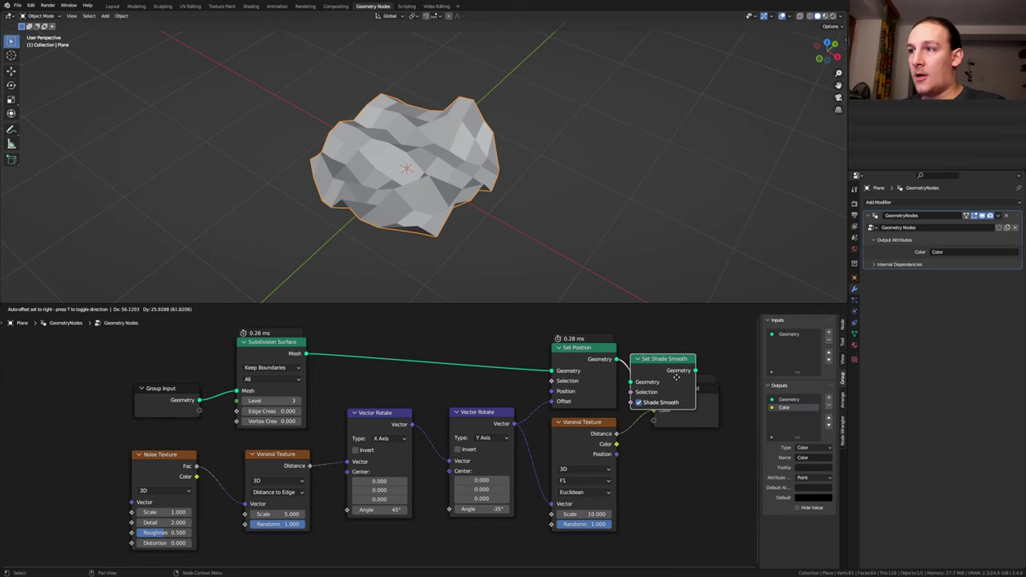
{"action": "left_click", "coordinate": [696, 374]}
Step: Insert a Set Material node between Set Shade Smooth and the Group Output
{"action": "middle_click_drag", "start_coordinate": [696, 373], "coordinate": [623, 373]}
{"action": "scroll", "coordinate": [623, 374], "scroll_direction": "down", "scroll_amount": 2}
{"action": "key", "text": "shift+a"}
{"action": "left_click", "coordinate": [615, 365]}
{"action": "type", "text": "set m"}
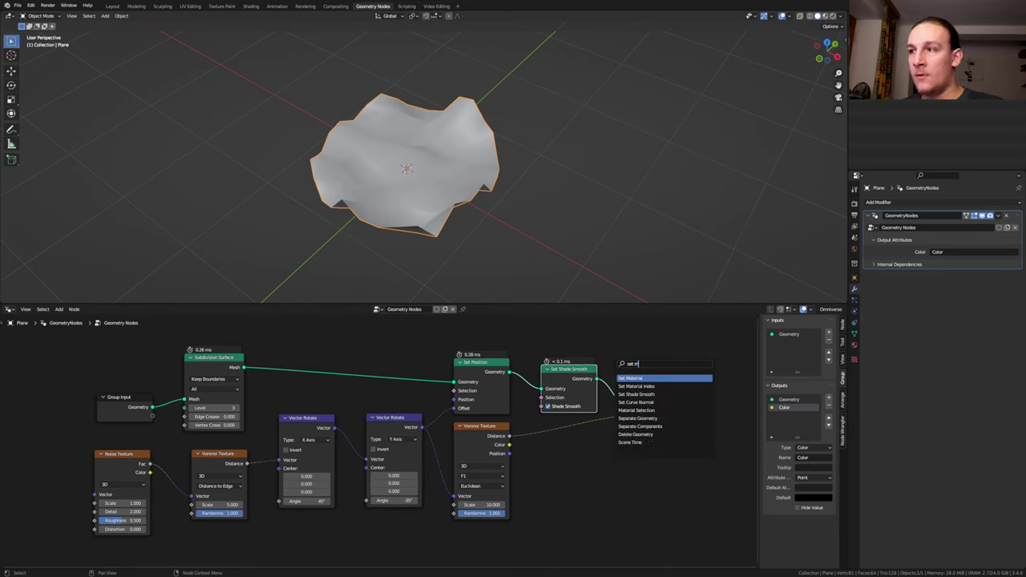
{"action": "left_click", "coordinate": [642, 379]}
{"action": "left_click", "coordinate": [642, 380]}
{"action": "left_click", "coordinate": [658, 381]}
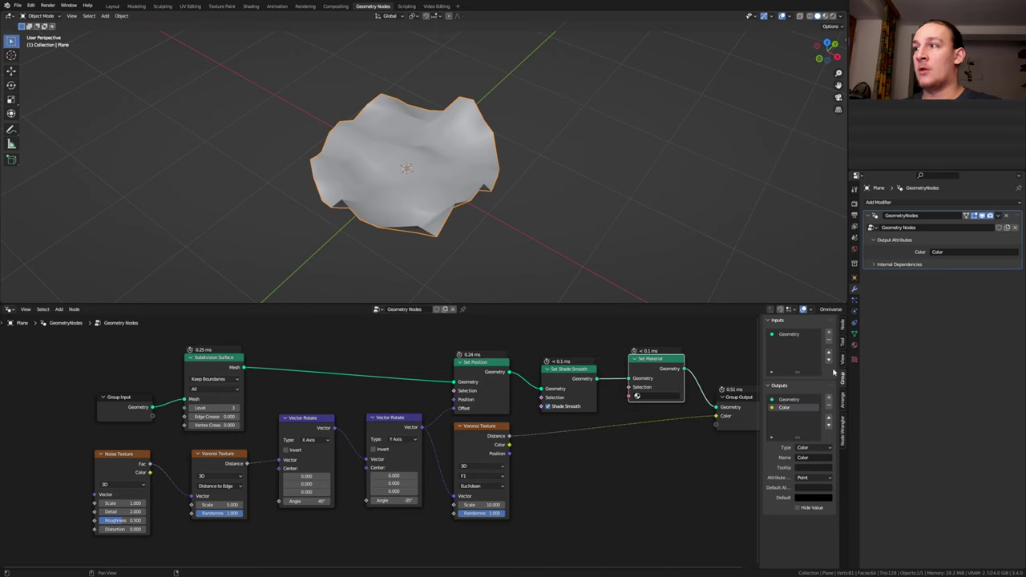
Step: Create a new material for the plane and assign it in the Set Material node, saving the file
{"action": "left_click", "coordinate": [855, 346]}
{"action": "left_click", "coordinate": [930, 238]}
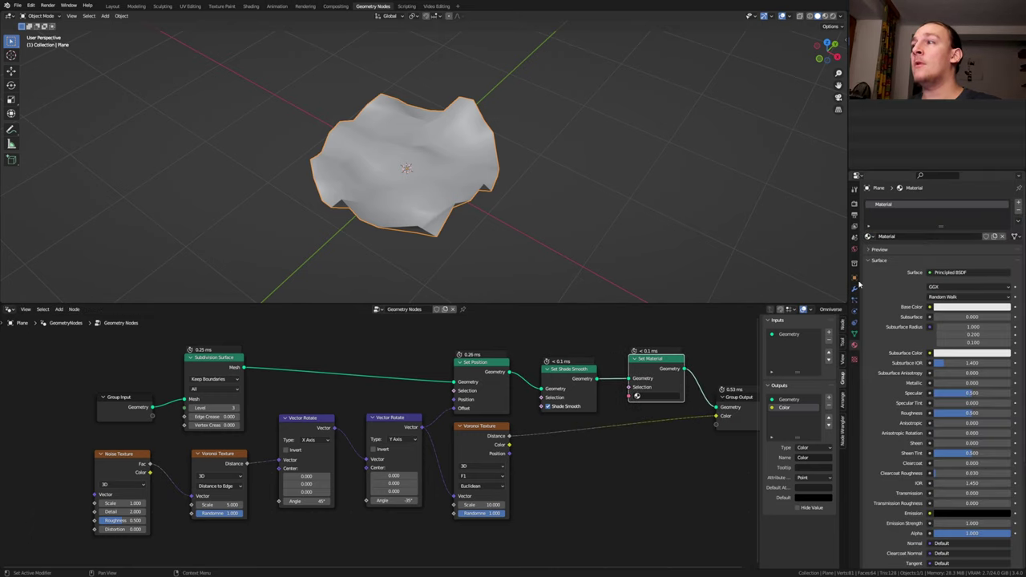
{"action": "left_click", "coordinate": [662, 396]}
{"action": "left_click", "coordinate": [665, 408]}
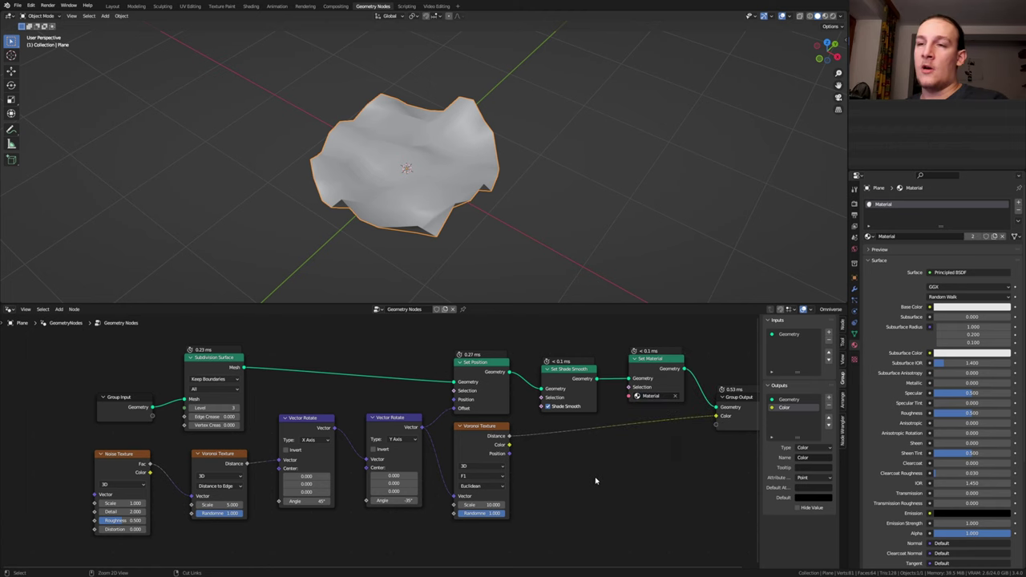
{"action": "key", "text": "ctrl+s"}
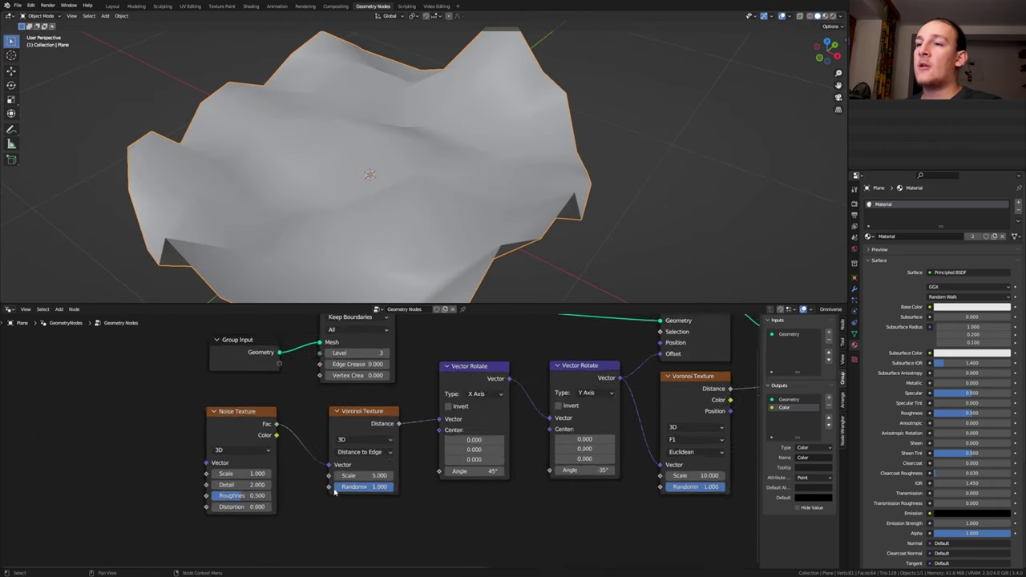
Step: Set the first Voronoi Texture's scale to 1 and the Subdivision Surface level to 10
{"action": "scroll", "coordinate": [365, 476], "scroll_direction": "up", "scroll_amount": 1}
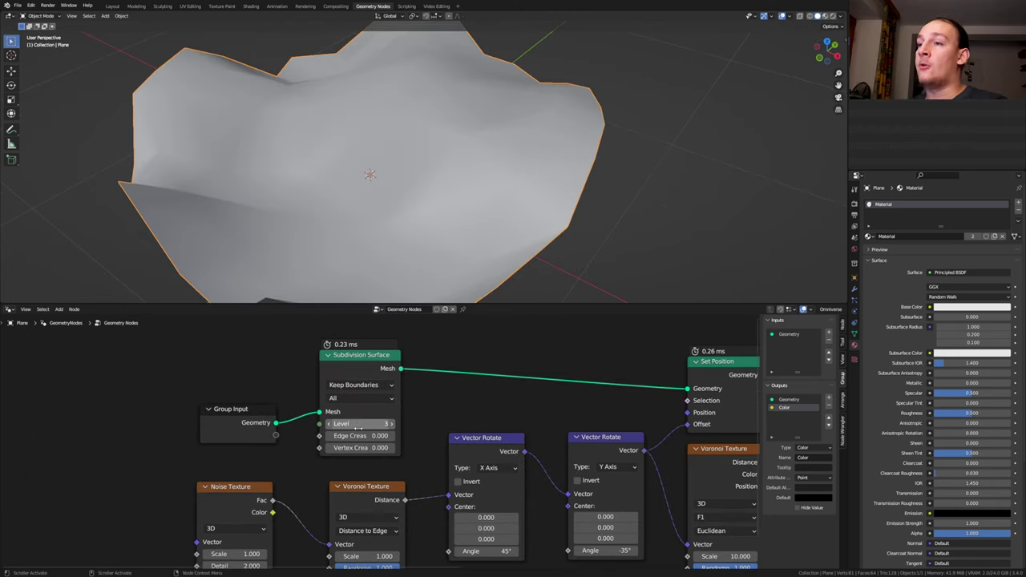
{"action": "left_click", "coordinate": [369, 424]}
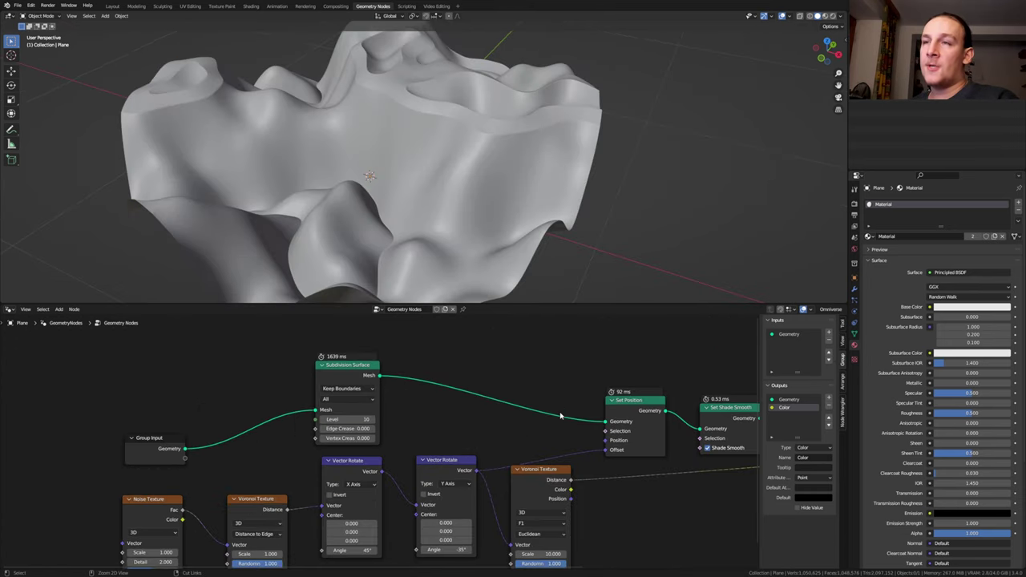
Step: Switch to the Shading workspace and show the viewport in rendered mode
{"action": "left_click", "coordinate": [251, 6]}
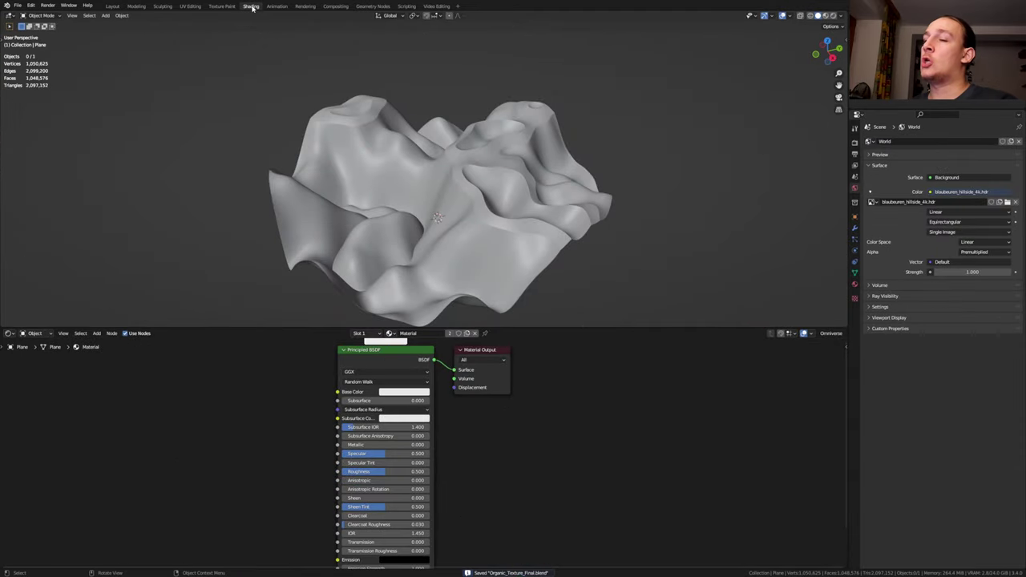
{"action": "left_click", "coordinate": [835, 15]}
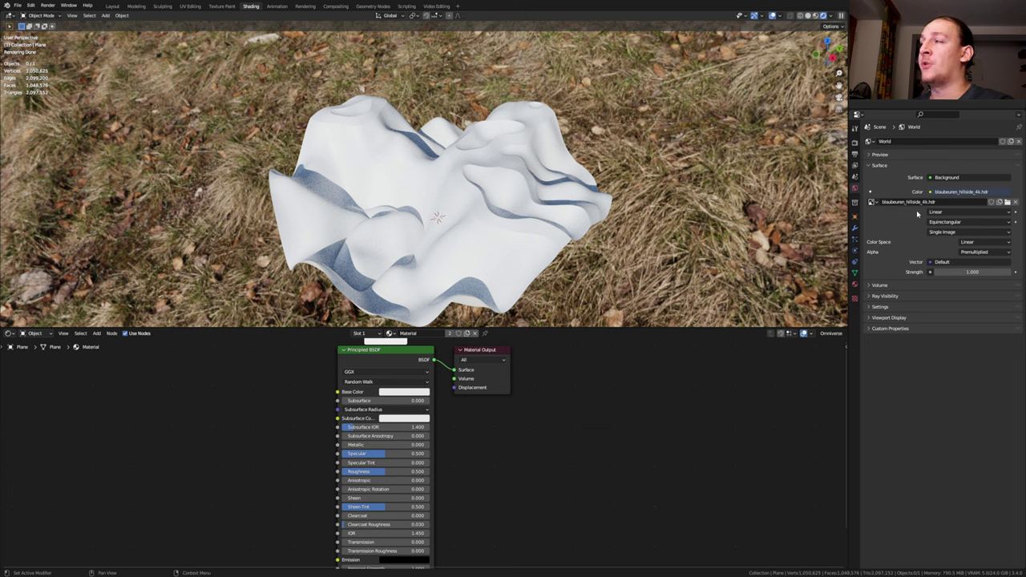
Step: Check the View Transform and Look options in the scene's Color Management settings
{"action": "left_click", "coordinate": [855, 143]}
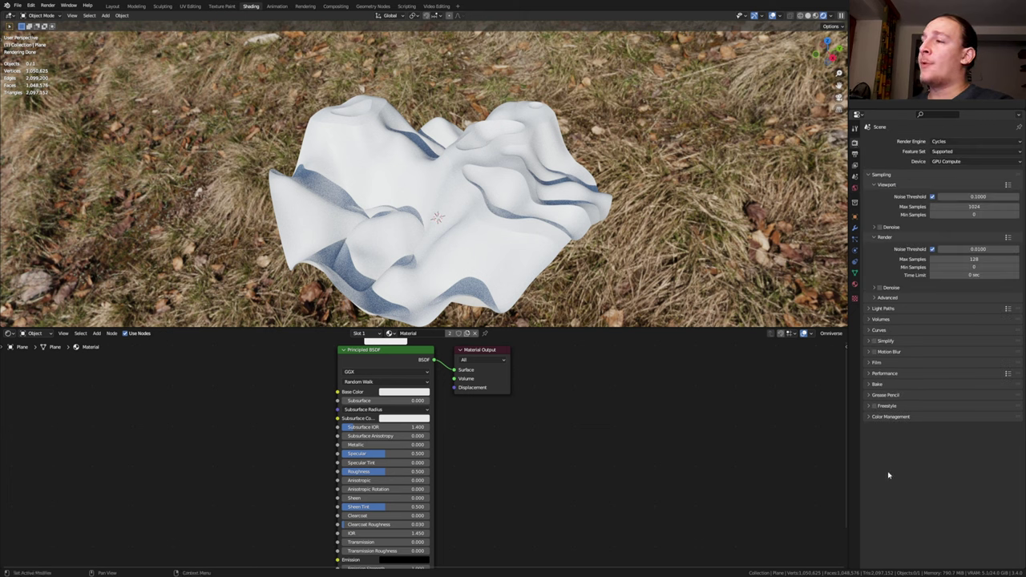
{"action": "left_click", "coordinate": [894, 418]}
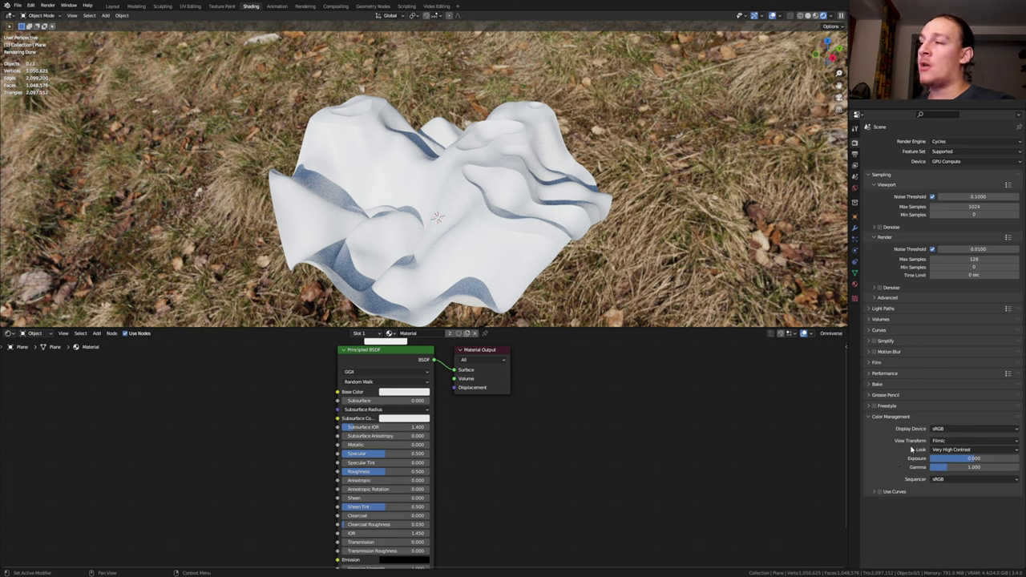
{"action": "left_click", "coordinate": [936, 442]}
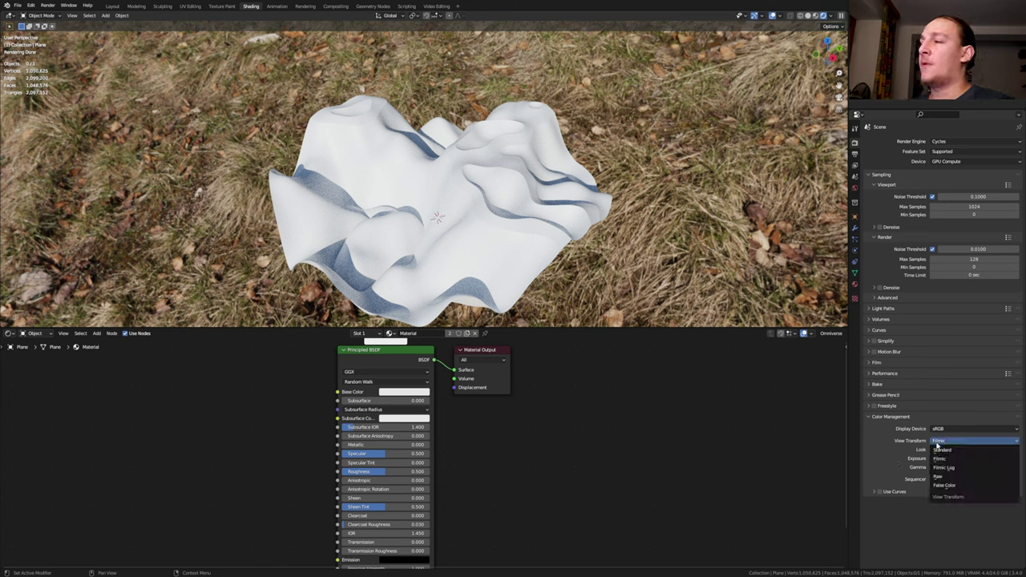
{"action": "left_click", "coordinate": [937, 452]}
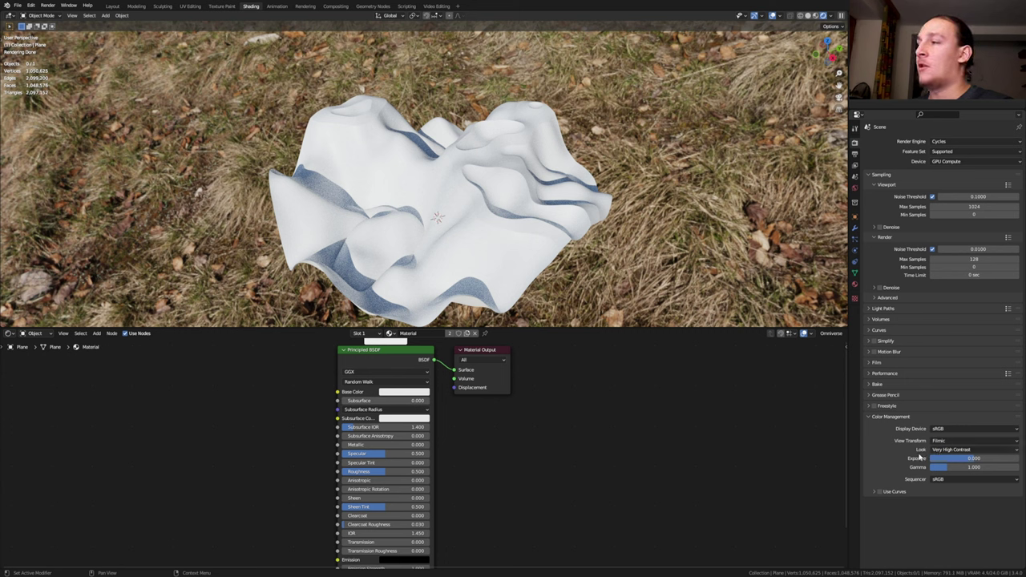
Step: Set the Principled BSDF's Subsurface to 0.1 and its Roughness to 0
{"action": "double_click", "coordinate": [377, 400]}
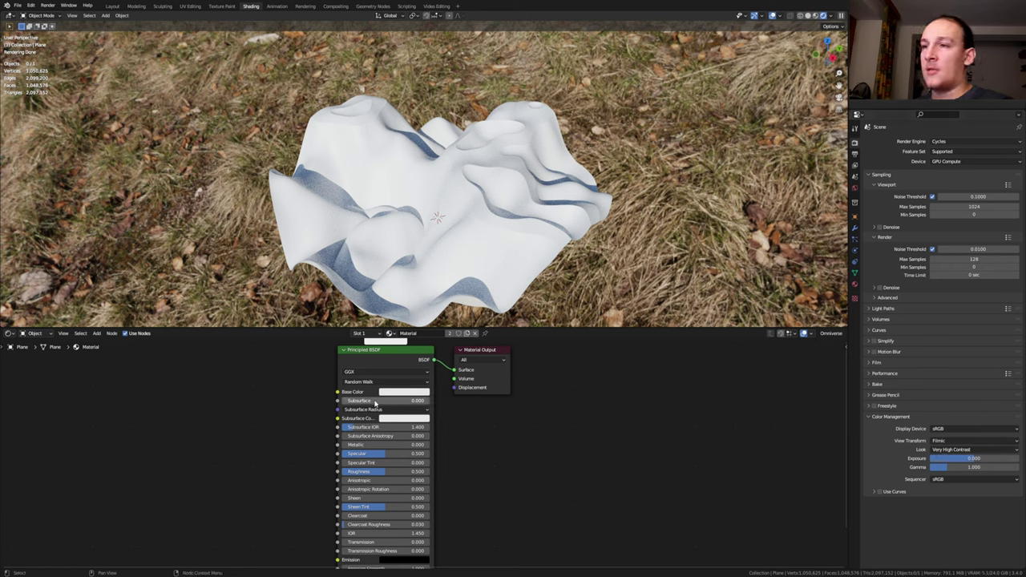
{"action": "type", "text": ".1"}
{"action": "key", "text": "Return"}
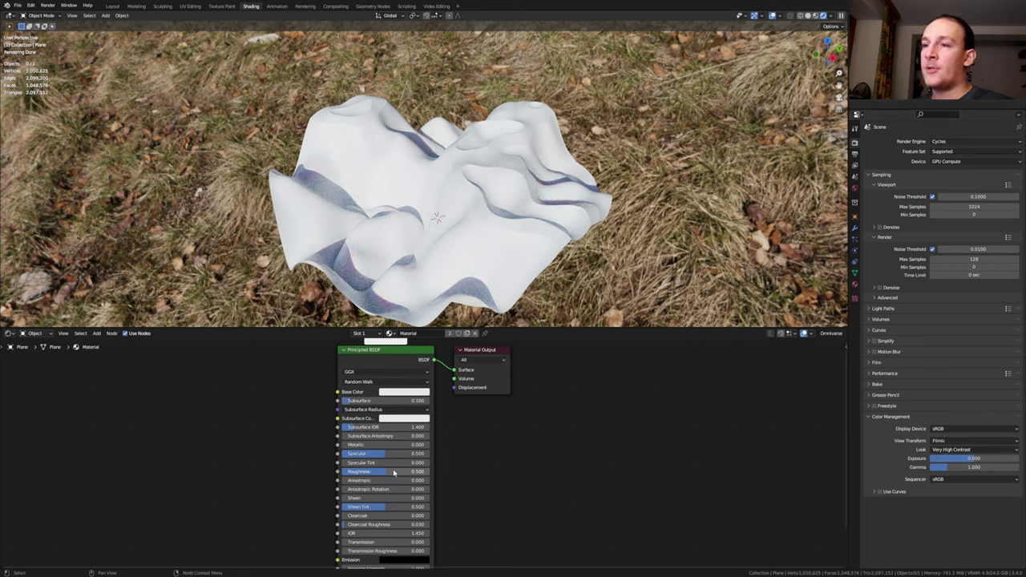
{"action": "left_click_drag", "start_coordinate": [394, 472], "coordinate": [343, 474]}
Step: Add a Noise Texture and connect its Fac to the Principled BSDF's Base Color and Normal and to the Material Output's Displacement
{"action": "middle_click_drag", "start_coordinate": [158, 438], "coordinate": [292, 414]}
{"action": "key", "text": "shift+a"}
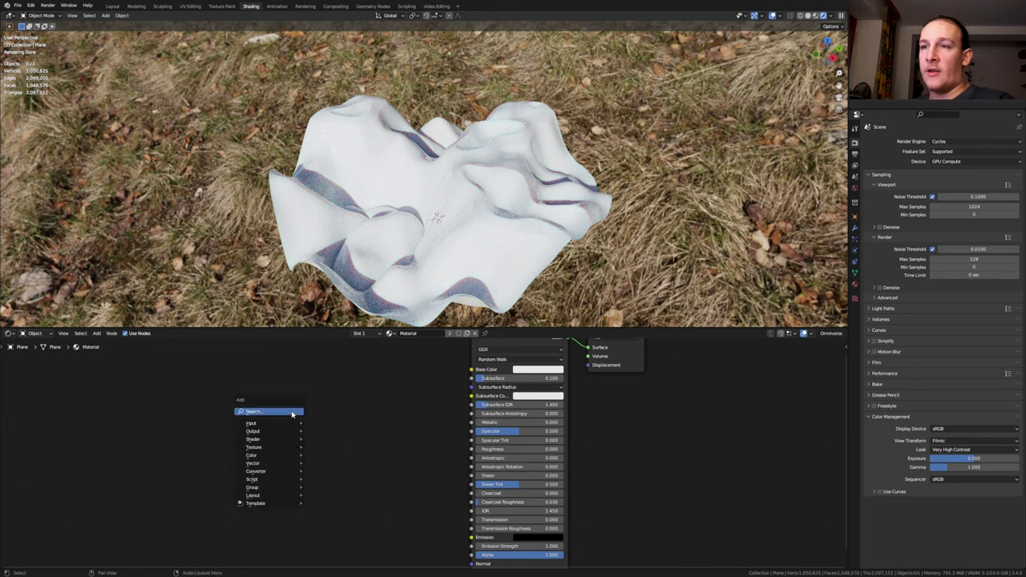
{"action": "type", "text": "noi"}
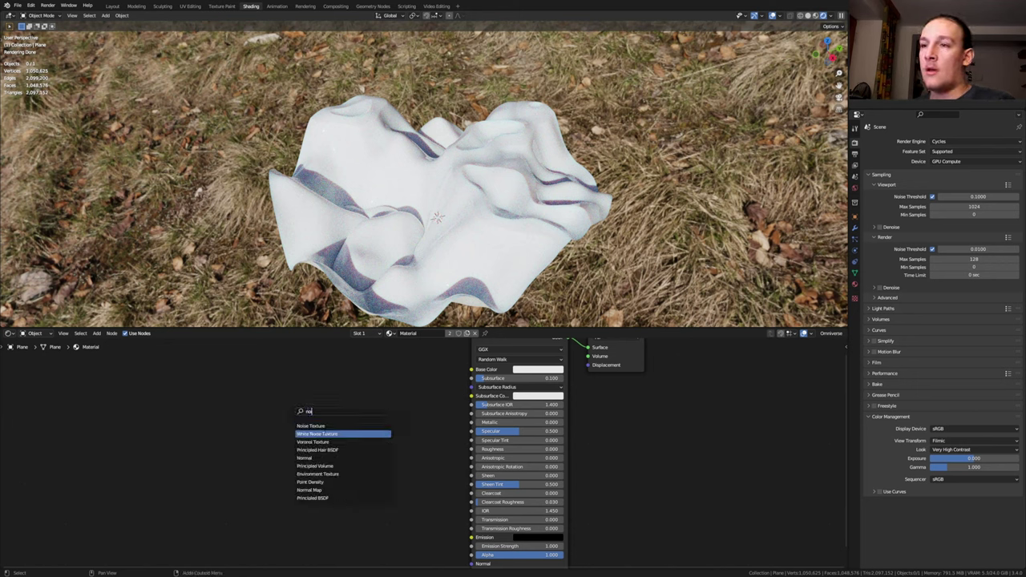
{"action": "key", "text": "Return"}
{"action": "left_click", "coordinate": [333, 406]}
{"action": "left_click_drag", "start_coordinate": [331, 401], "coordinate": [590, 366]}
{"action": "middle_click_drag", "start_coordinate": [443, 437], "coordinate": [441, 395]}
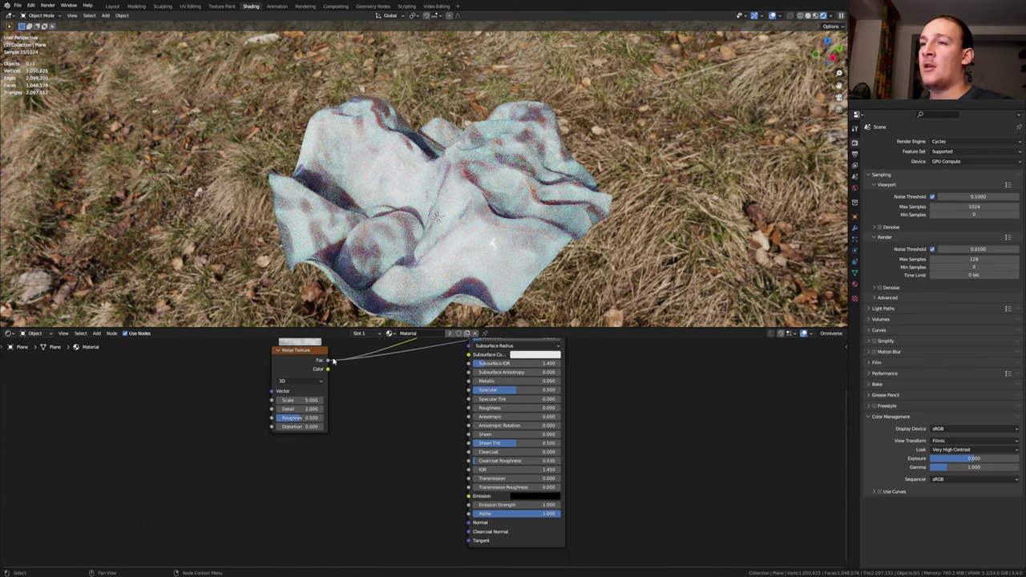
{"action": "left_click_drag", "start_coordinate": [327, 361], "coordinate": [468, 522]}
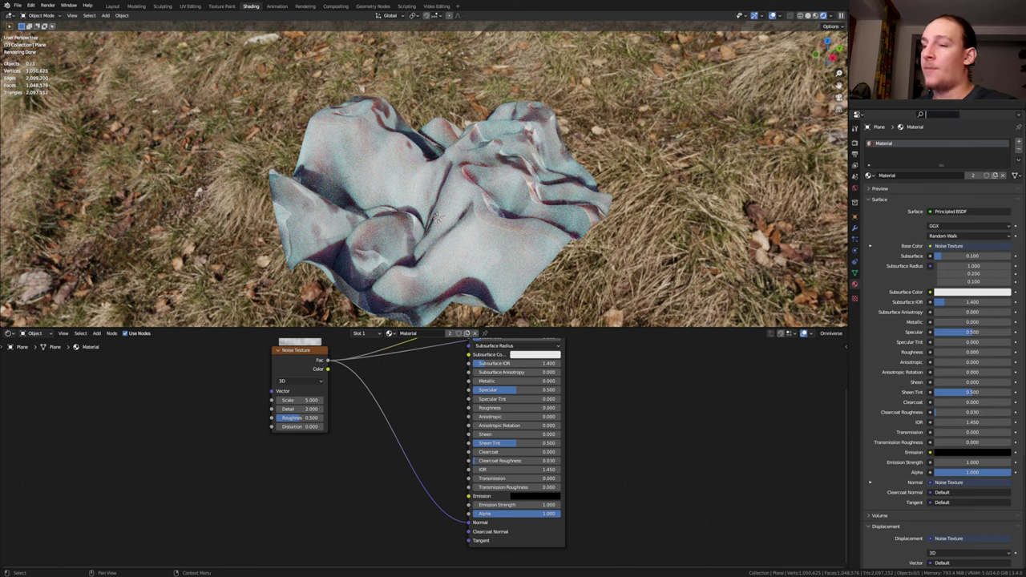
Step: Find the material's displacement setting and change the method to Displacement and Bump
{"action": "key", "text": "ctrl+f"}
{"action": "type", "text": "disp"}
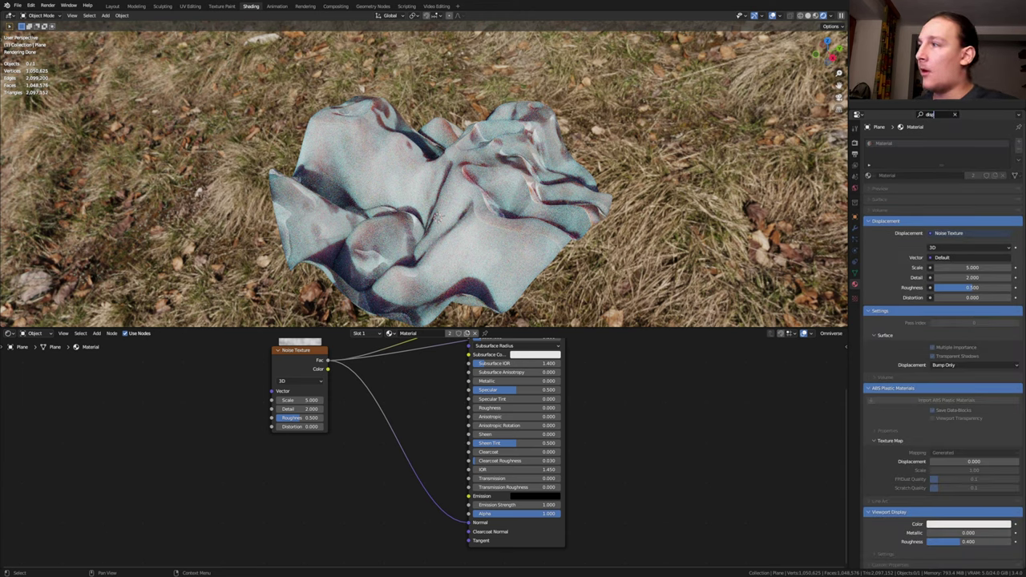
{"action": "left_click", "coordinate": [954, 366]}
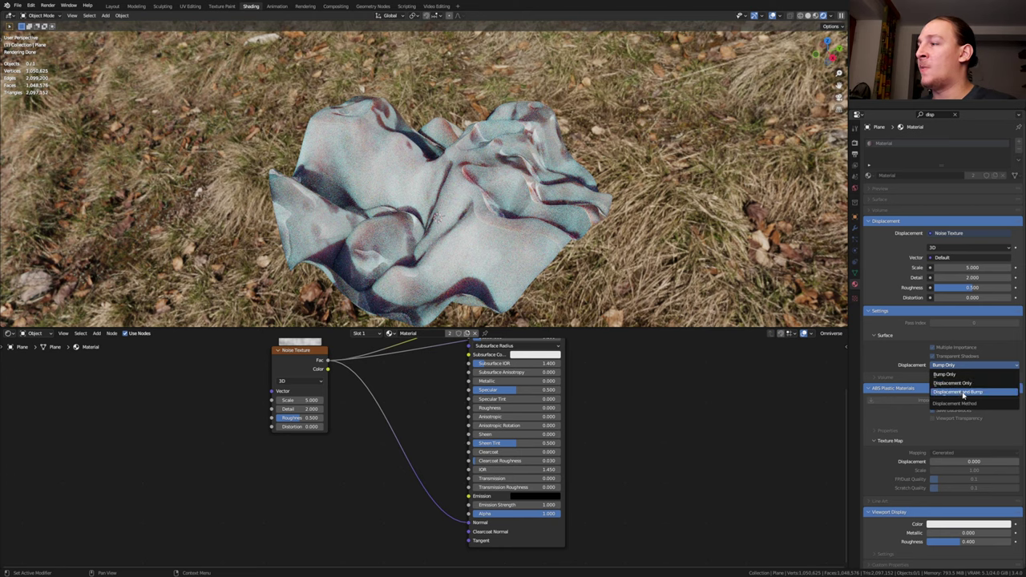
{"action": "left_click", "coordinate": [965, 393]}
Step: Add an Attribute node named Color and connect its Color output to the Noise Texture's Vector input
{"action": "key", "text": "shift+a"}
{"action": "type", "text": "att"}
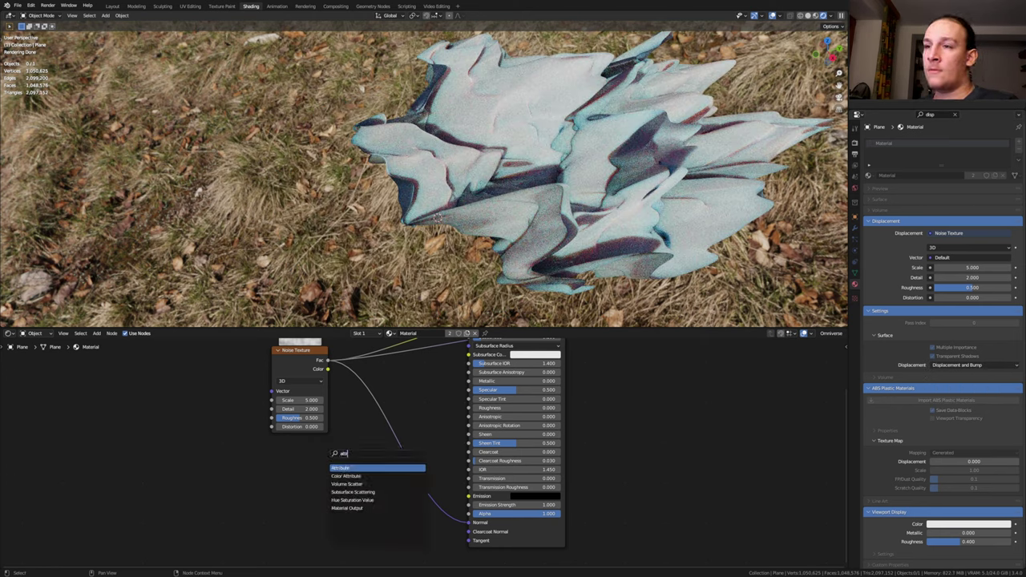
{"action": "key", "text": "Return"}
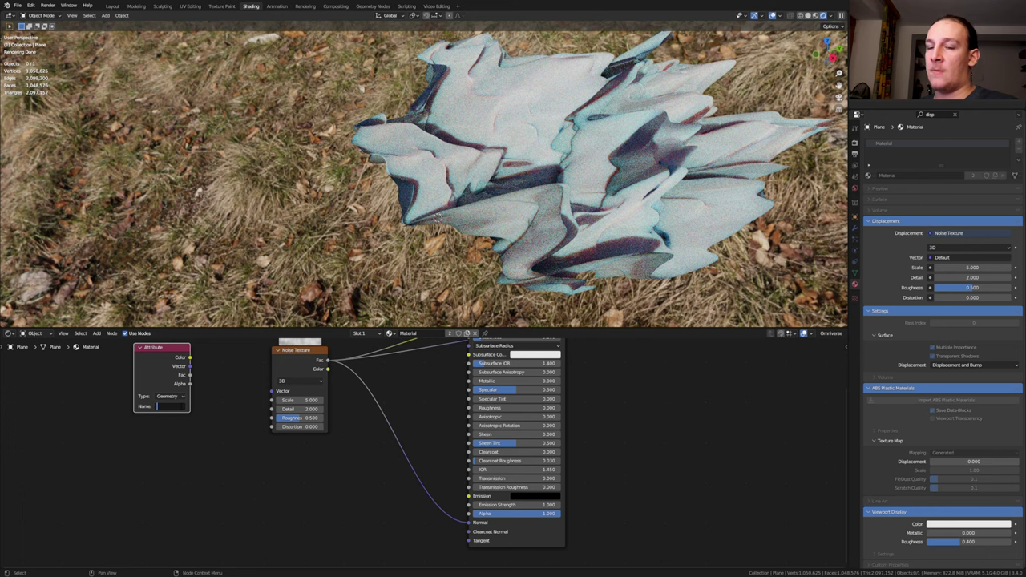
{"action": "type", "text": "Color"}
{"action": "key", "text": "Return"}
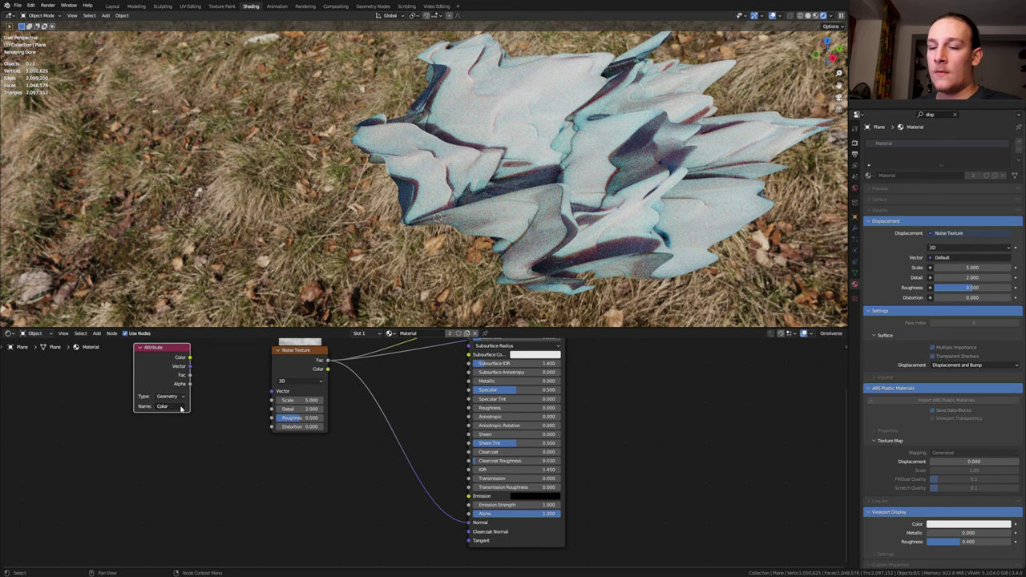
{"action": "left_click_drag", "start_coordinate": [190, 356], "coordinate": [271, 391]}
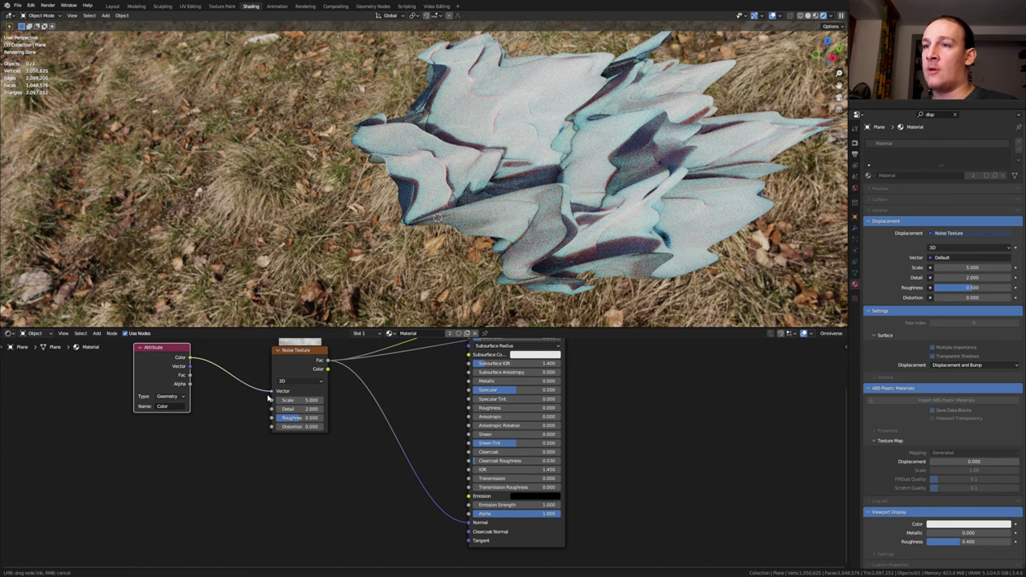
Step: Insert a Displacement node on the link between the Noise Texture and the Material Output's Displacement
{"action": "scroll", "coordinate": [321, 401], "scroll_direction": "down", "scroll_amount": 3}
{"action": "key", "text": "shift+a"}
{"action": "type", "text": "dis"}
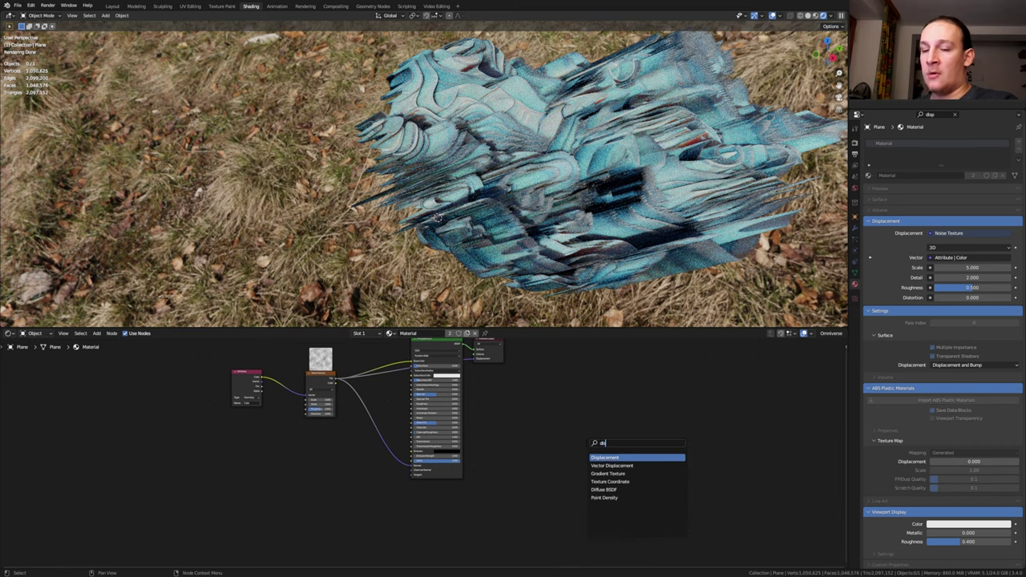
{"action": "key", "text": "Return"}
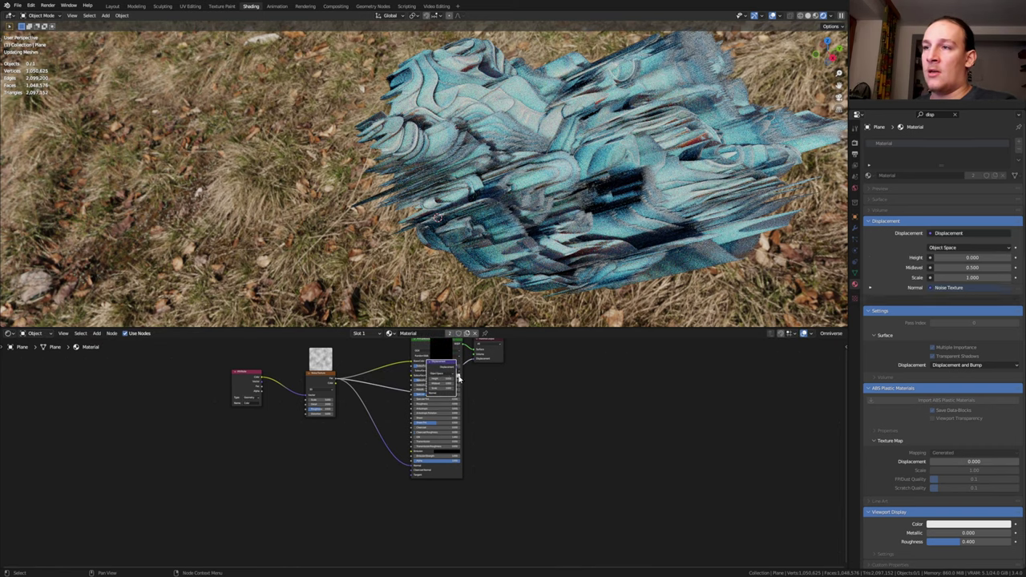
{"action": "left_click", "coordinate": [434, 454]}
Step: Set the Displacement node's Height to 0.01 and Midlevel to 0.1, and move the noise link from its Normal to its Scale input
{"action": "scroll", "coordinate": [430, 437], "scroll_direction": "up", "scroll_amount": 6}
{"action": "left_click", "coordinate": [492, 469]}
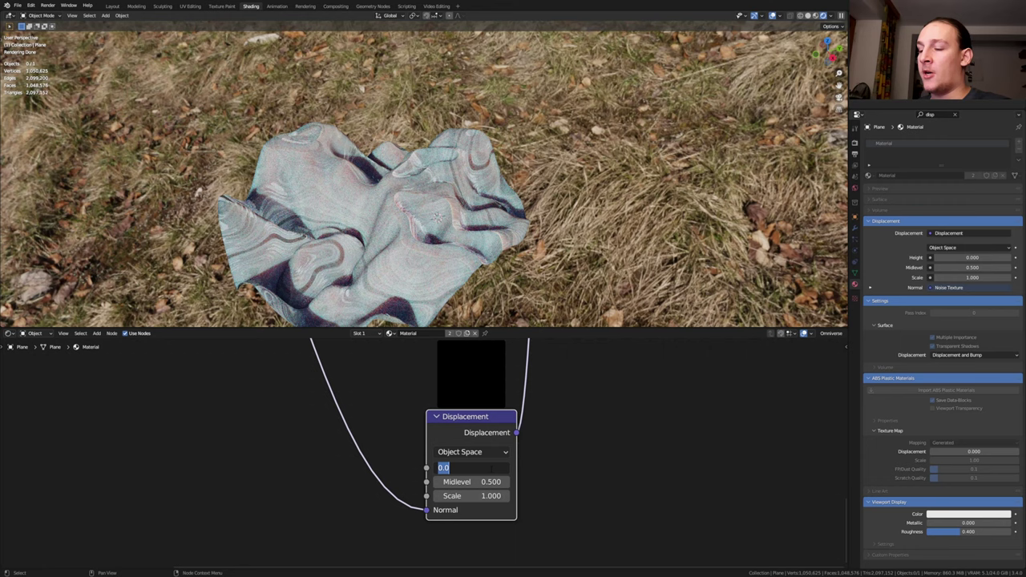
{"action": "type", "text": ".01"}
{"action": "left_click", "coordinate": [481, 481]}
{"action": "type", "text": ".1"}
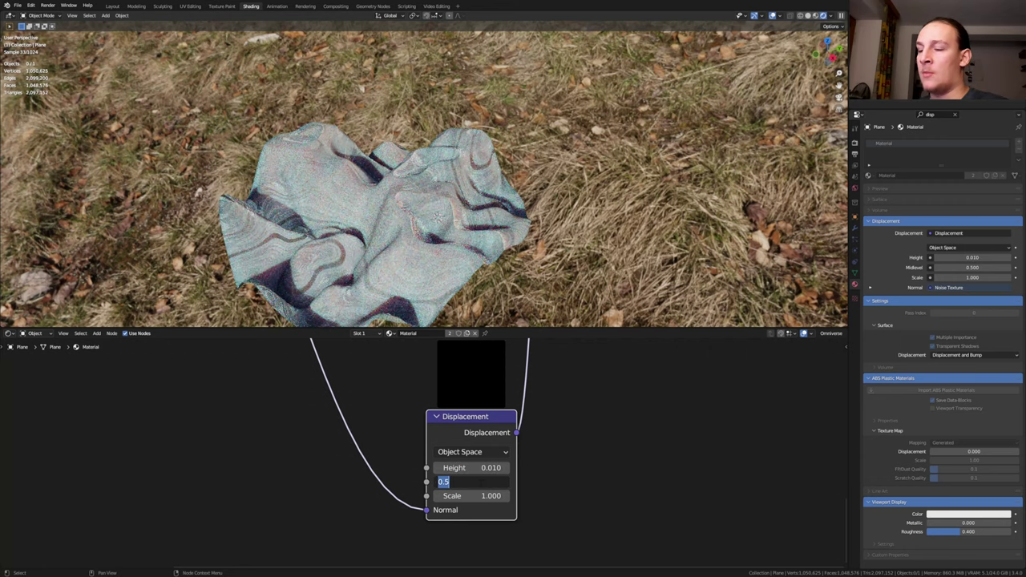
{"action": "key", "text": "Return"}
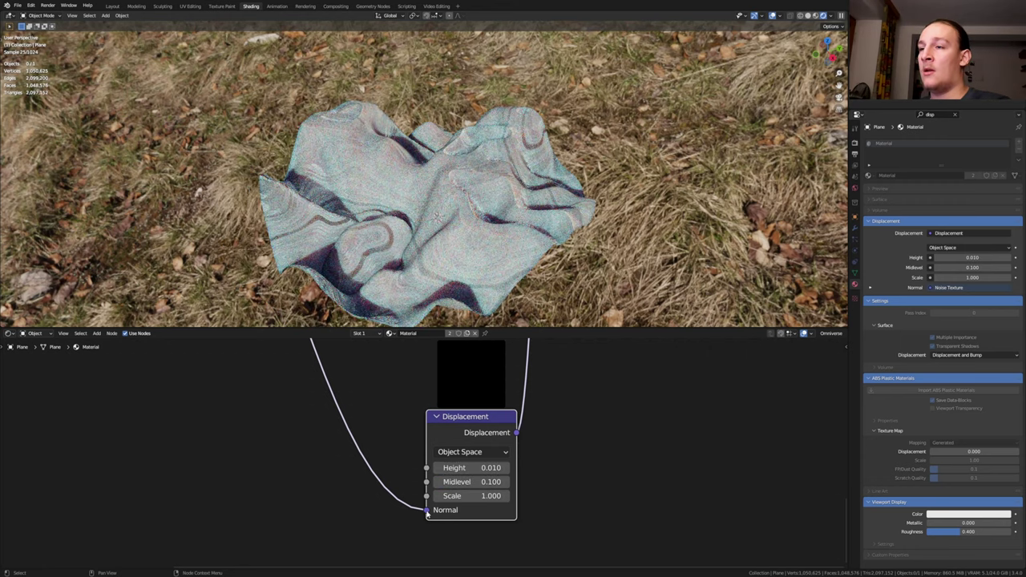
{"action": "left_click_drag", "start_coordinate": [428, 512], "coordinate": [426, 498]}
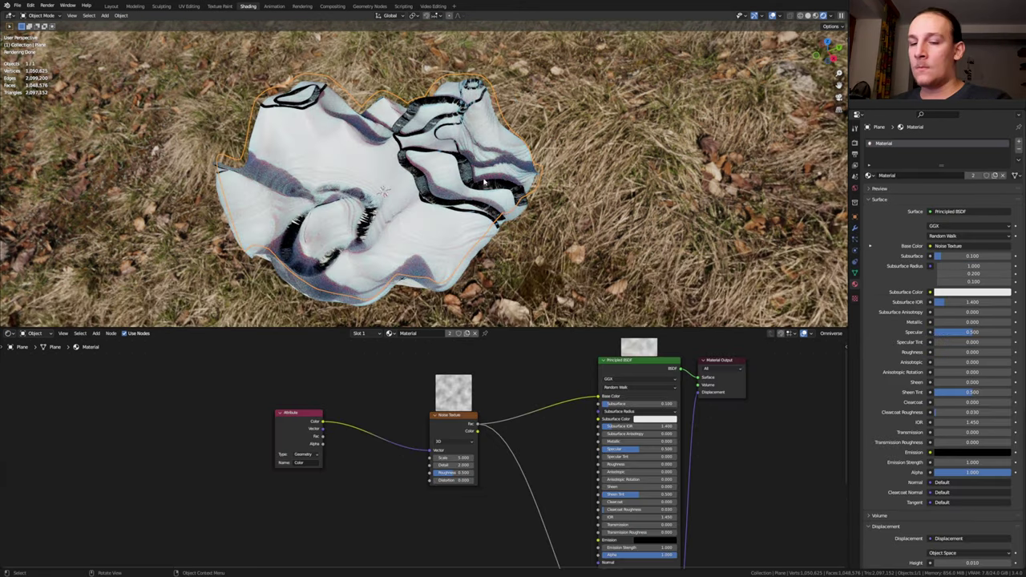
Step: Rotate the displaced plane about the global X axis
{"action": "key", "text": "r"}
{"action": "key", "text": "x"}
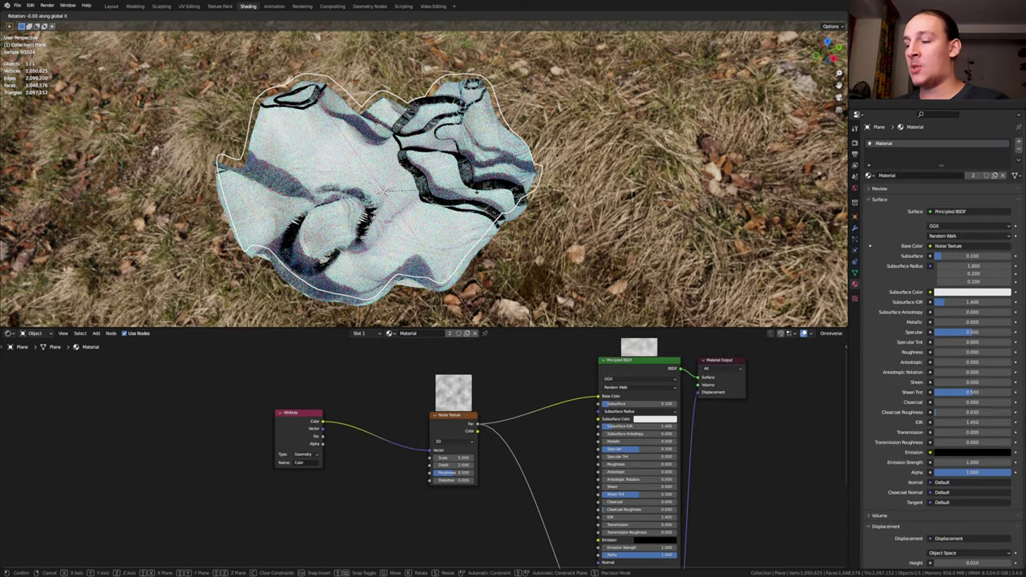
{"action": "key", "text": "Return"}
Step: Insert a Musgrave Texture node on the link between the Attribute node's Color and the Noise Texture's Vector
{"action": "scroll", "coordinate": [361, 436], "scroll_direction": "up", "scroll_amount": 2}
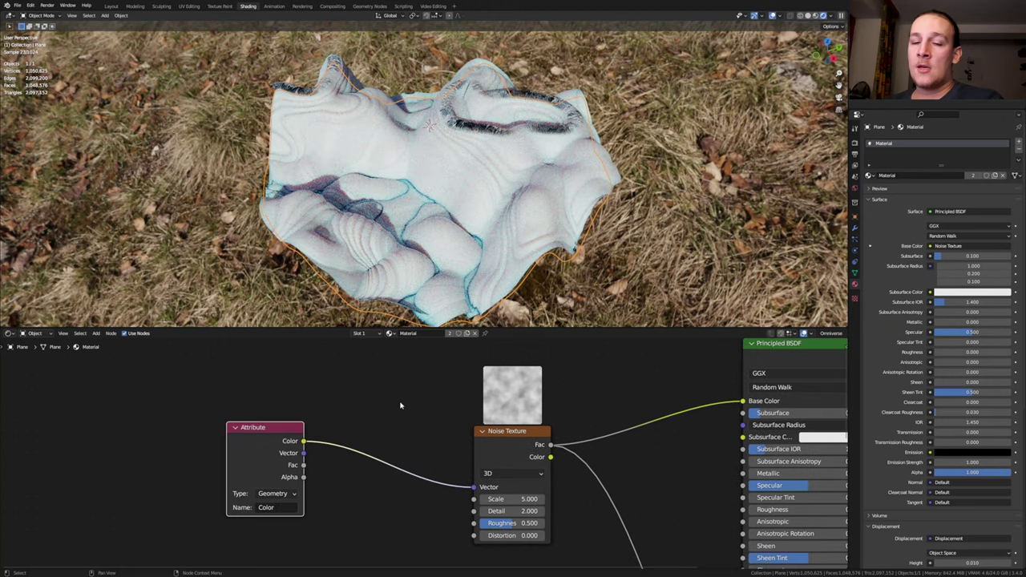
{"action": "key", "text": "shift+a"}
{"action": "left_click", "coordinate": [401, 404]}
{"action": "type", "text": "mu"}
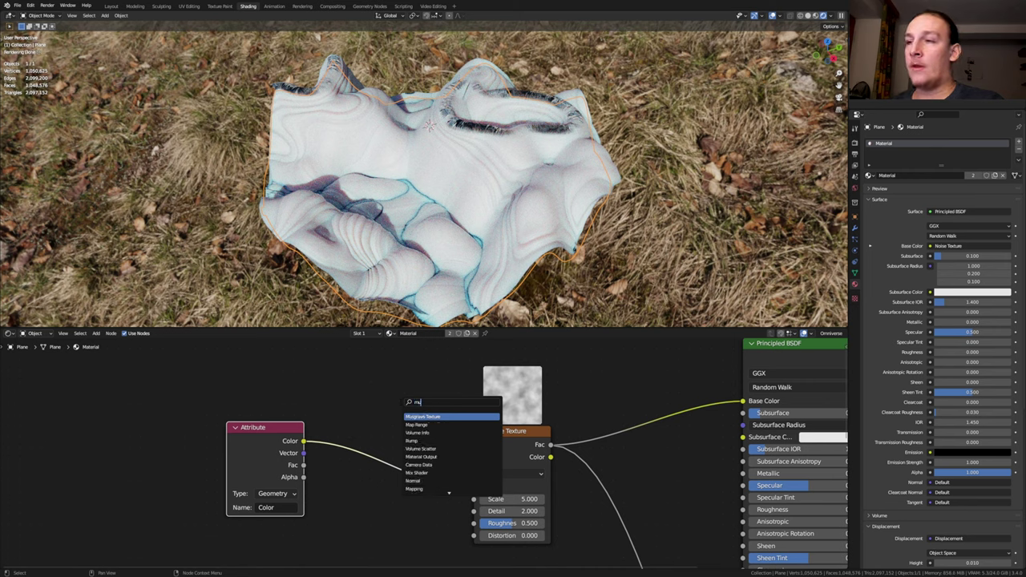
{"action": "left_click", "coordinate": [433, 416]}
{"action": "left_click", "coordinate": [384, 416]}
Step: Set the Musgrave Texture's Scale to 2.5 and Detail to 15, and save the file
{"action": "left_click", "coordinate": [389, 466]}
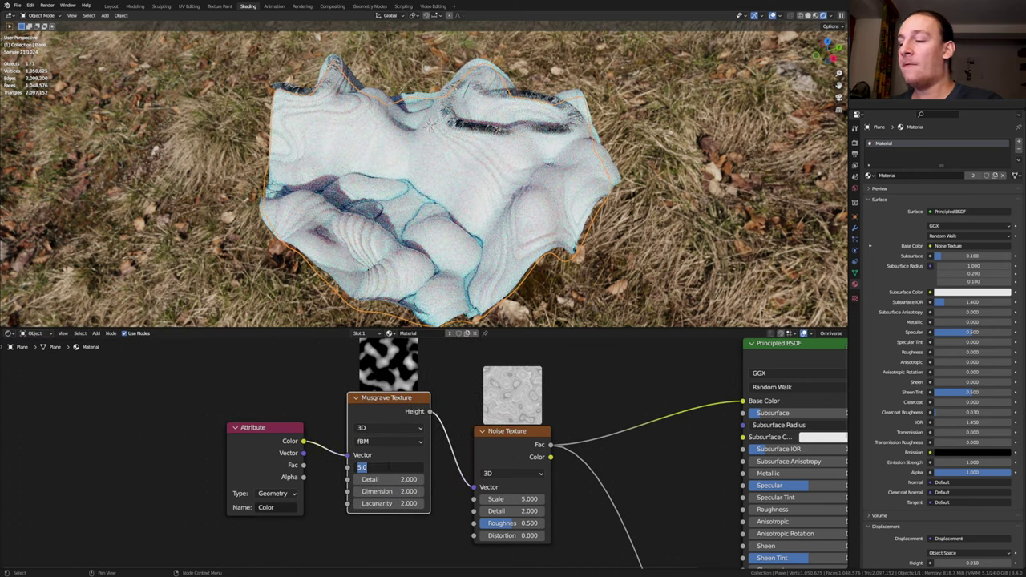
{"action": "type", "text": "2.5"}
{"action": "key", "text": "Return"}
{"action": "left_click_drag", "start_coordinate": [377, 479], "coordinate": [417, 479]}
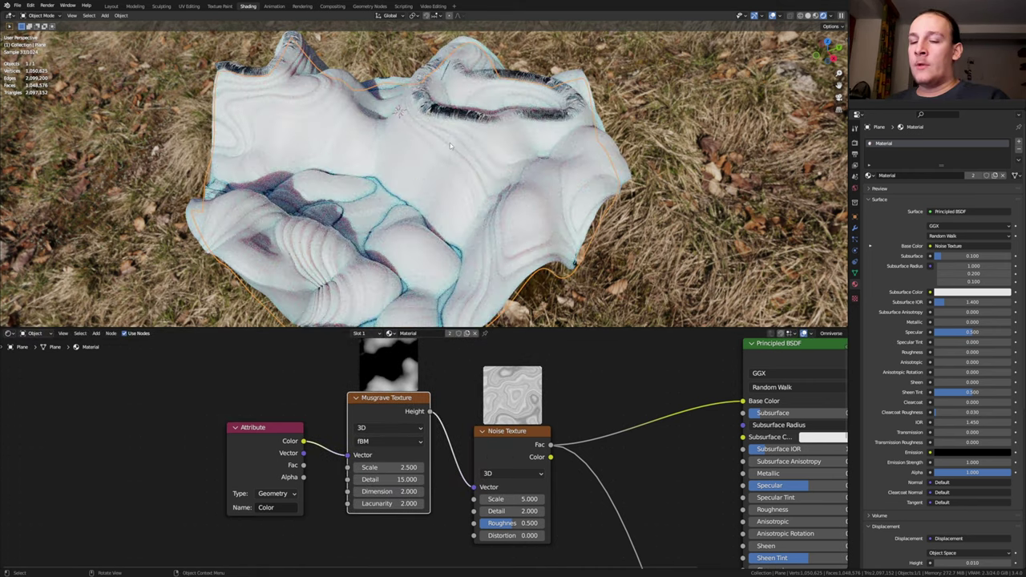
{"action": "key", "text": "ctrl+s"}
Step: In the Layout workspace, add a camera and align it to a close view of the surface's folds
{"action": "left_click", "coordinate": [112, 6]}
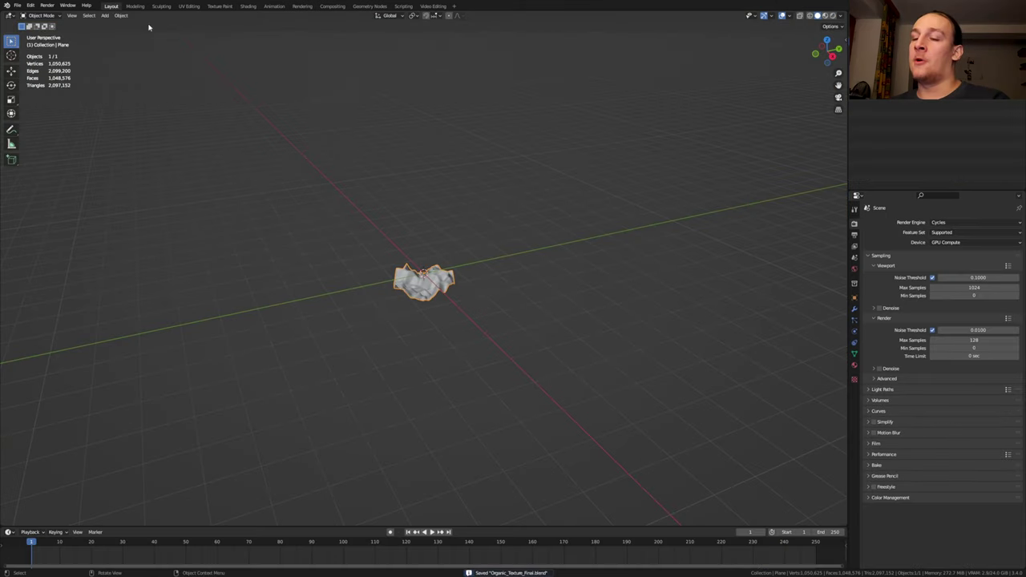
{"action": "scroll", "coordinate": [401, 345], "scroll_direction": "up", "scroll_amount": 10}
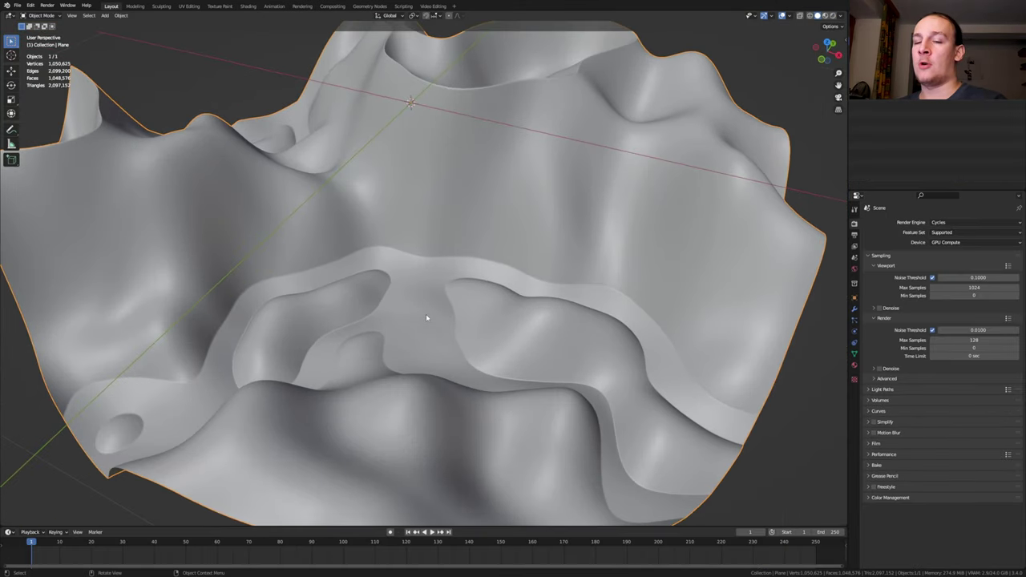
{"action": "key", "text": "shift+a"}
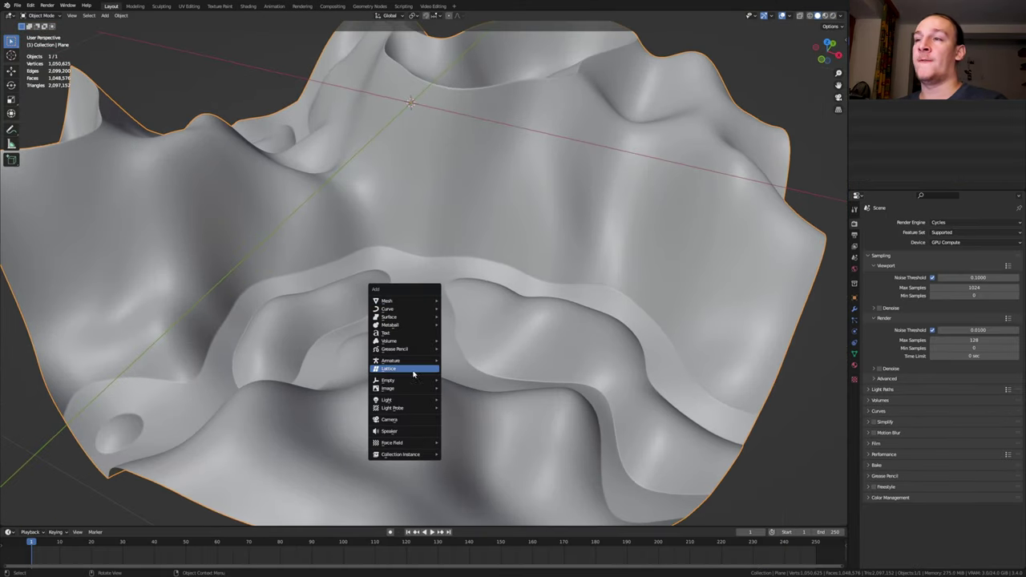
{"action": "left_click", "coordinate": [405, 419]}
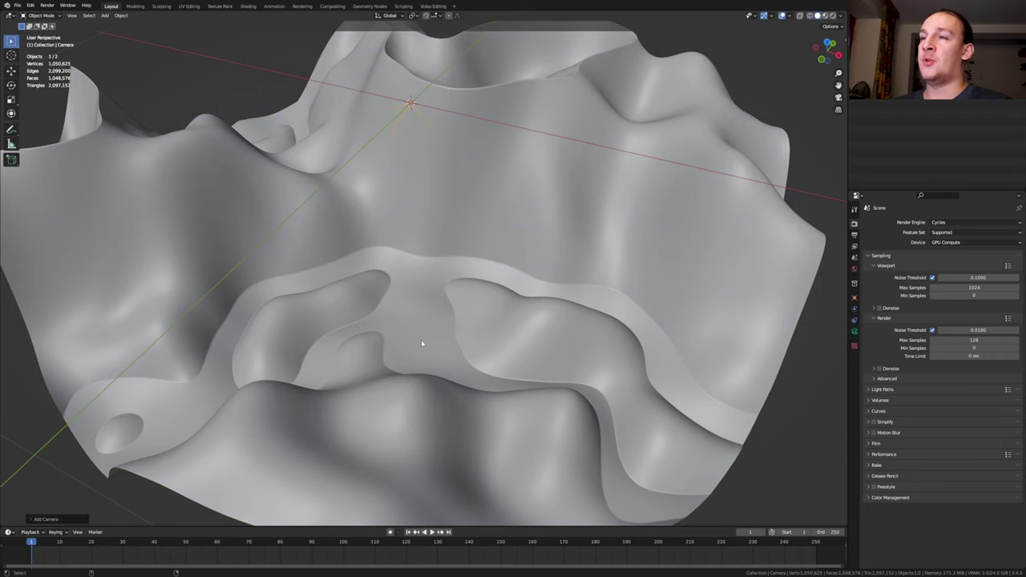
{"action": "key", "text": "ctrl+alt+KP_0"}
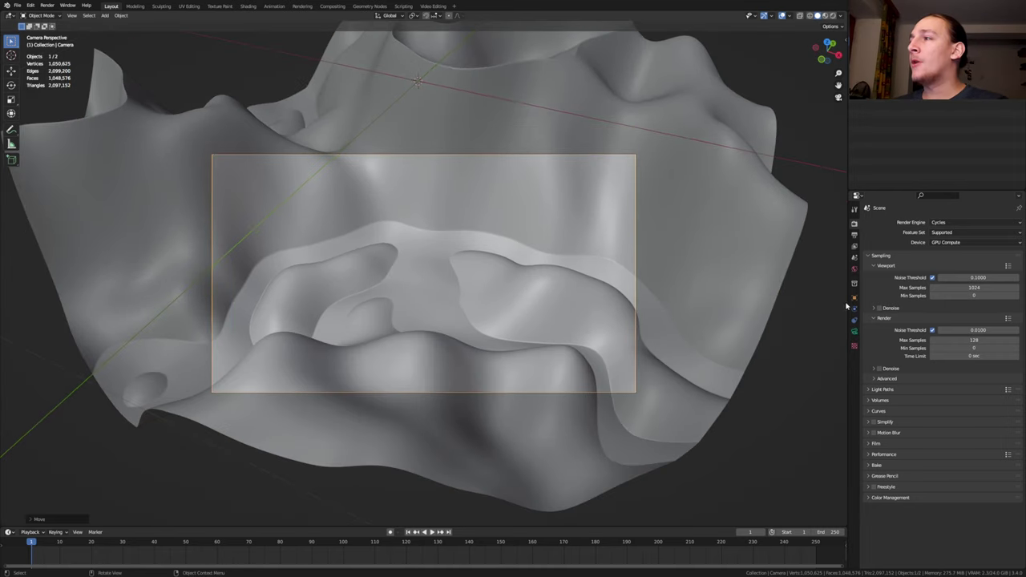
{"action": "left_click", "coordinate": [855, 297]}
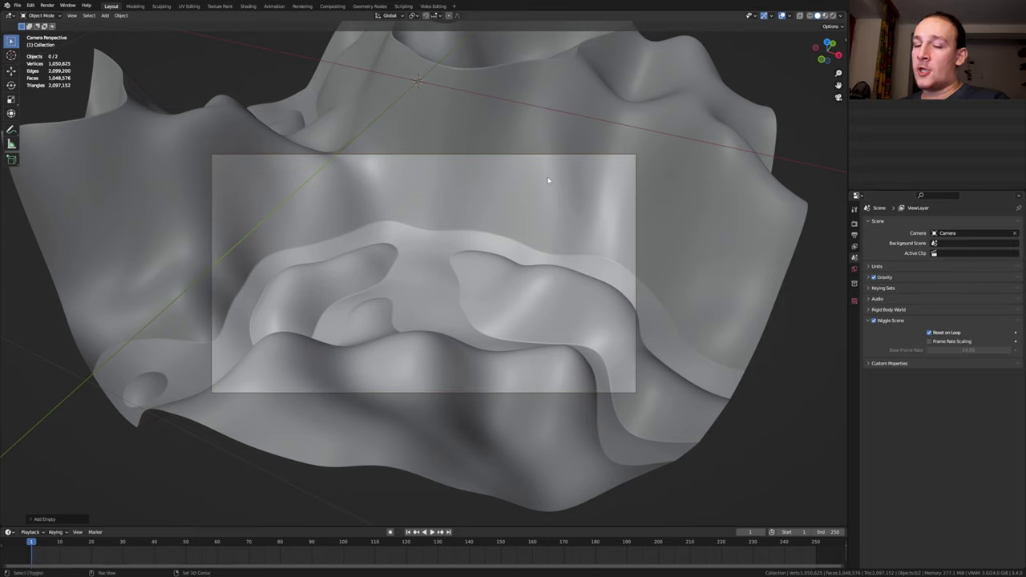
Step: Add a Plain Axes empty at the world origin
{"action": "key", "text": "shift+a"}
{"action": "mouse_move", "coordinate": [549, 181]}
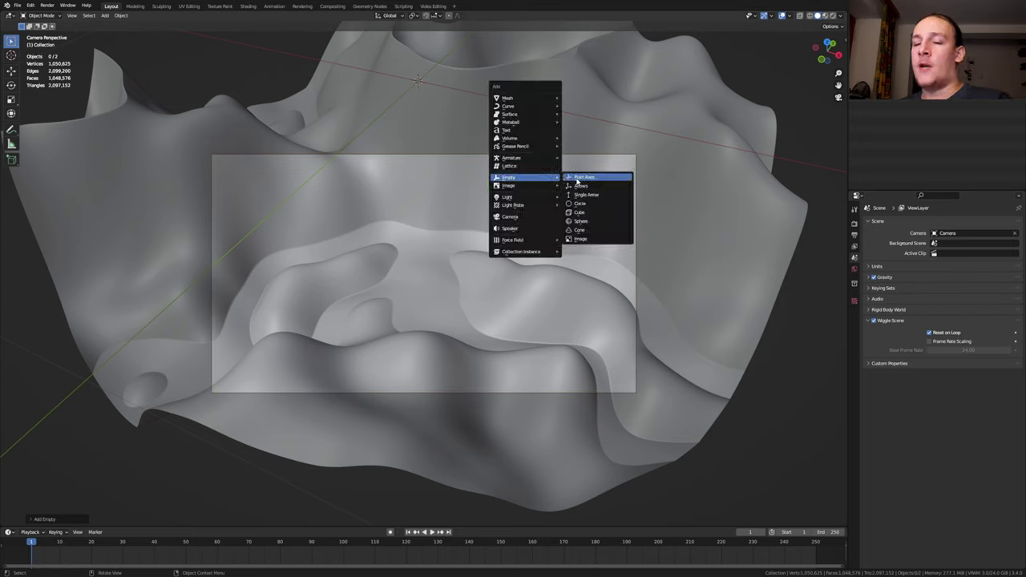
{"action": "left_click", "coordinate": [576, 178]}
Step: Enable Face Project snapping and move the empty onto the surface between the folds near the middle of the camera frame
{"action": "left_click", "coordinate": [425, 15]}
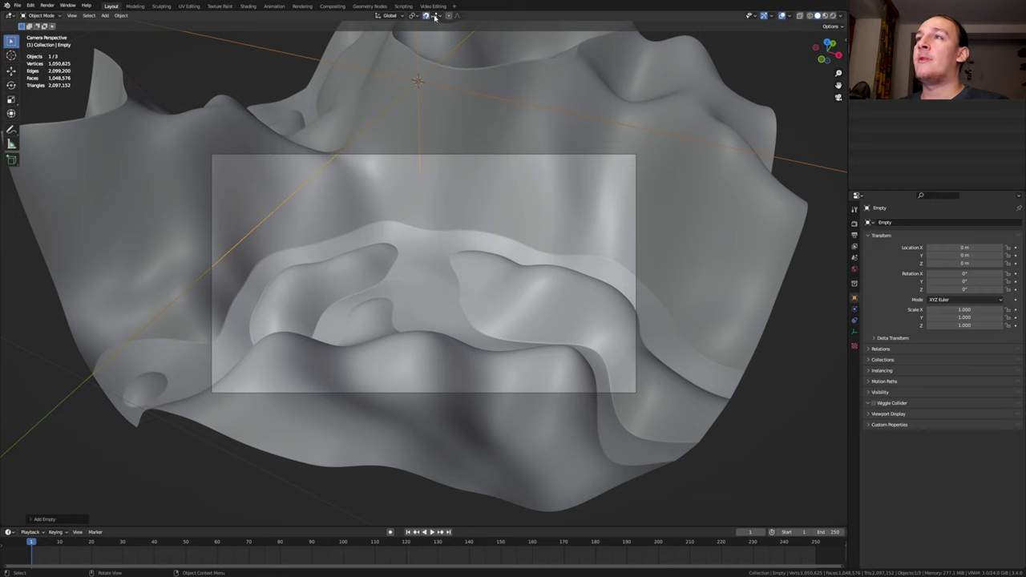
{"action": "left_click", "coordinate": [435, 15]}
{"action": "left_click", "coordinate": [439, 64]}
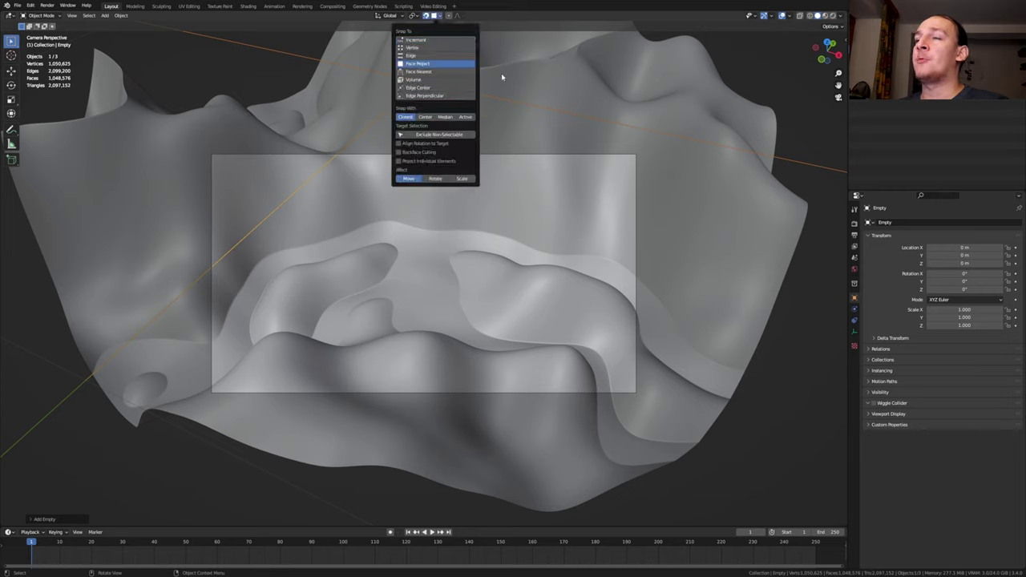
{"action": "key", "text": "g"}
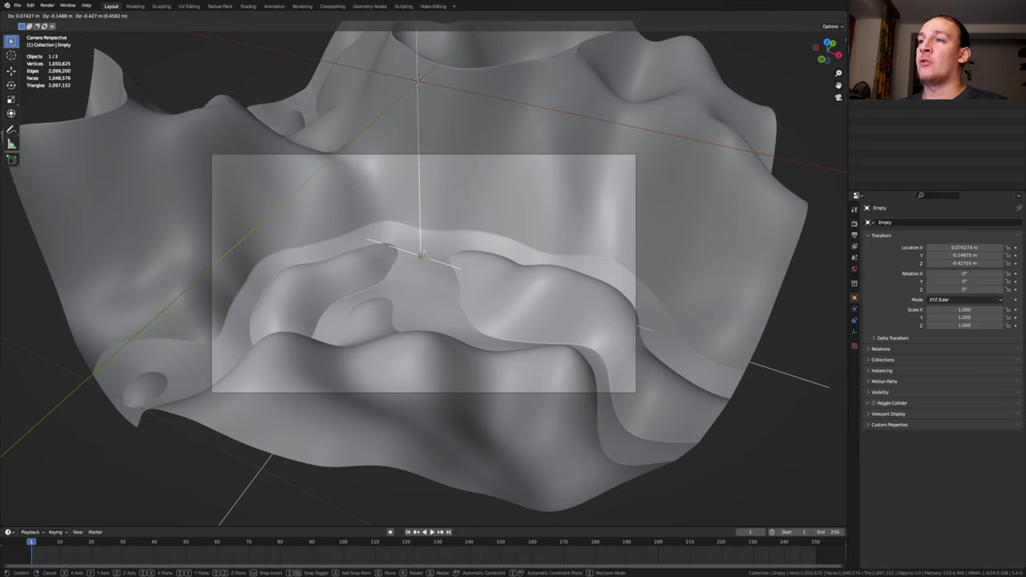
{"action": "left_click", "coordinate": [424, 255]}
Step: Enable the camera's depth of field with the Empty as focus object and set the aperture to 16 blades
{"action": "left_click", "coordinate": [890, 42]}
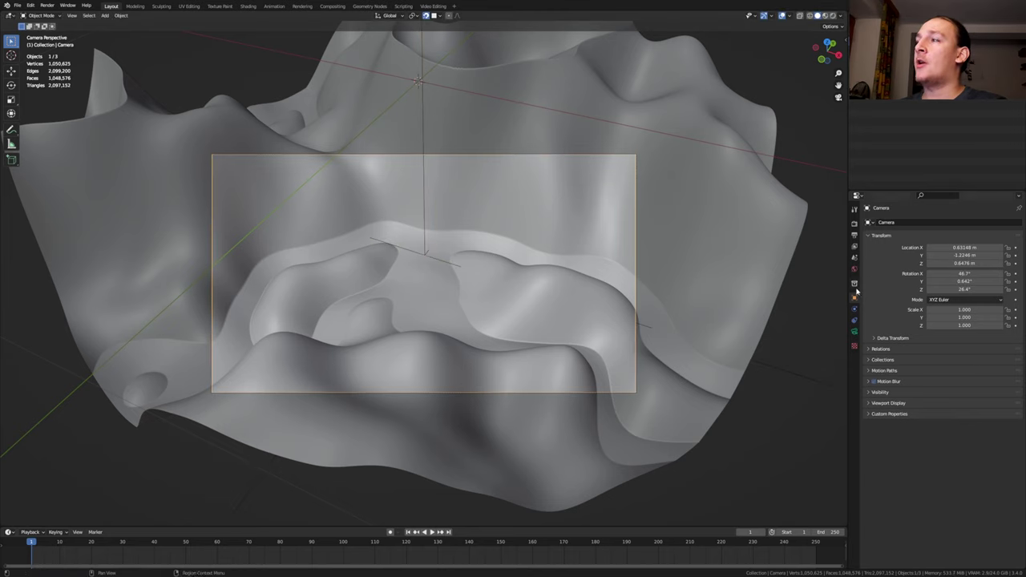
{"action": "left_click", "coordinate": [854, 333]}
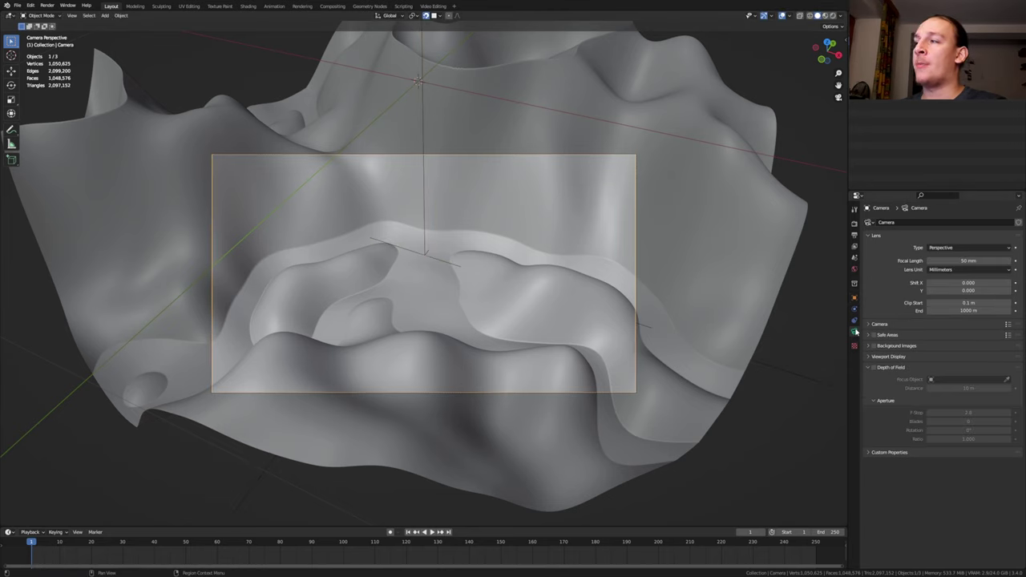
{"action": "left_click", "coordinate": [873, 369]}
{"action": "left_click", "coordinate": [967, 380]}
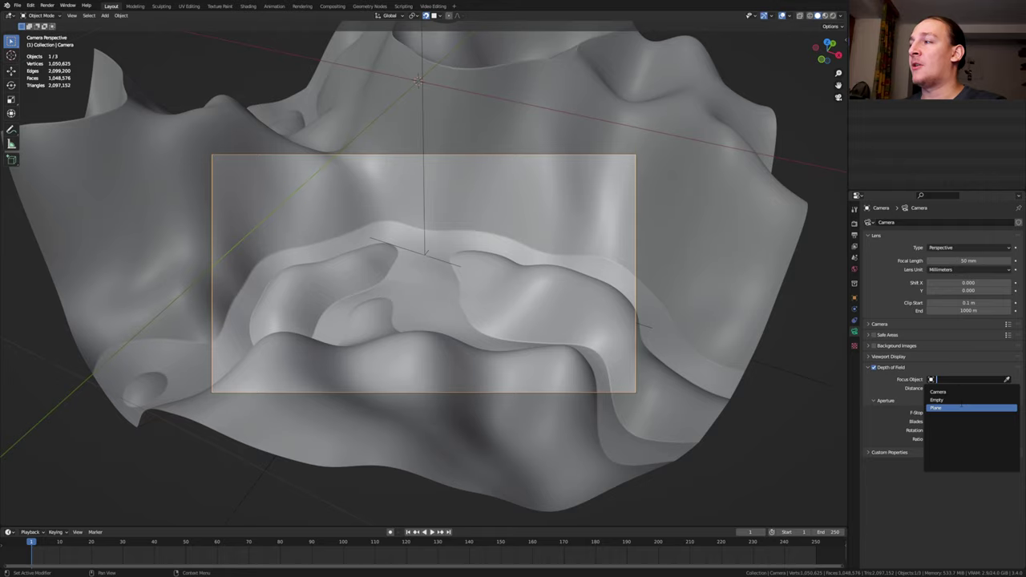
{"action": "left_click", "coordinate": [963, 399]}
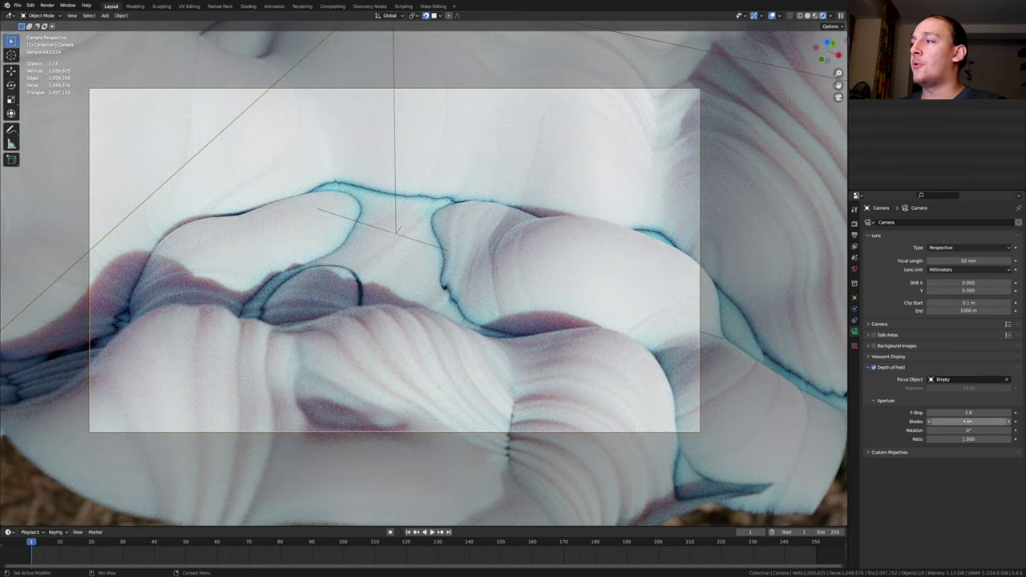
{"action": "left_click_drag", "start_coordinate": [968, 421], "coordinate": [1014, 421]}
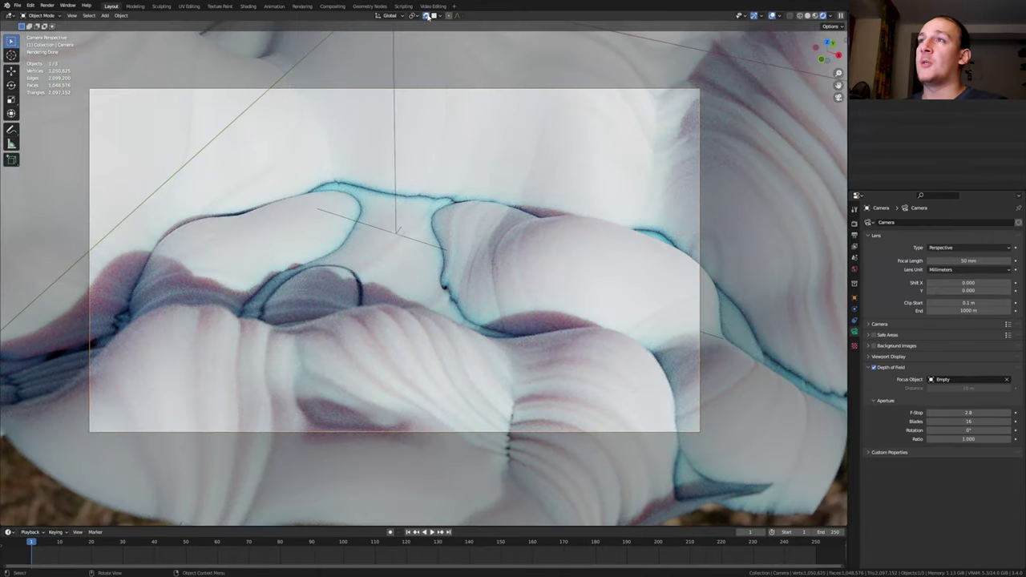
Step: Turn off snapping and set the snap target back to Increment
{"action": "left_click", "coordinate": [435, 16]}
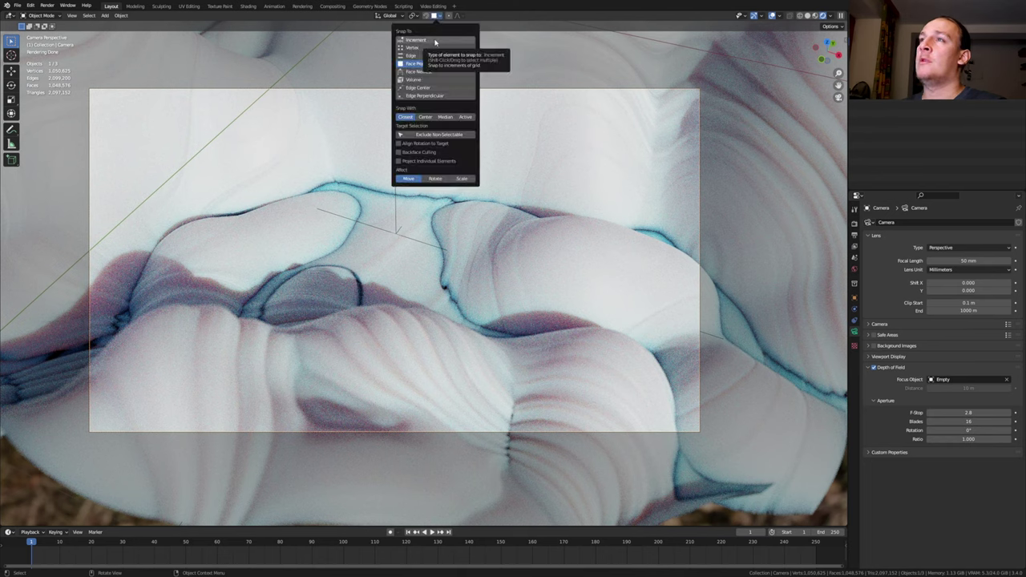
{"action": "left_click", "coordinate": [435, 42]}
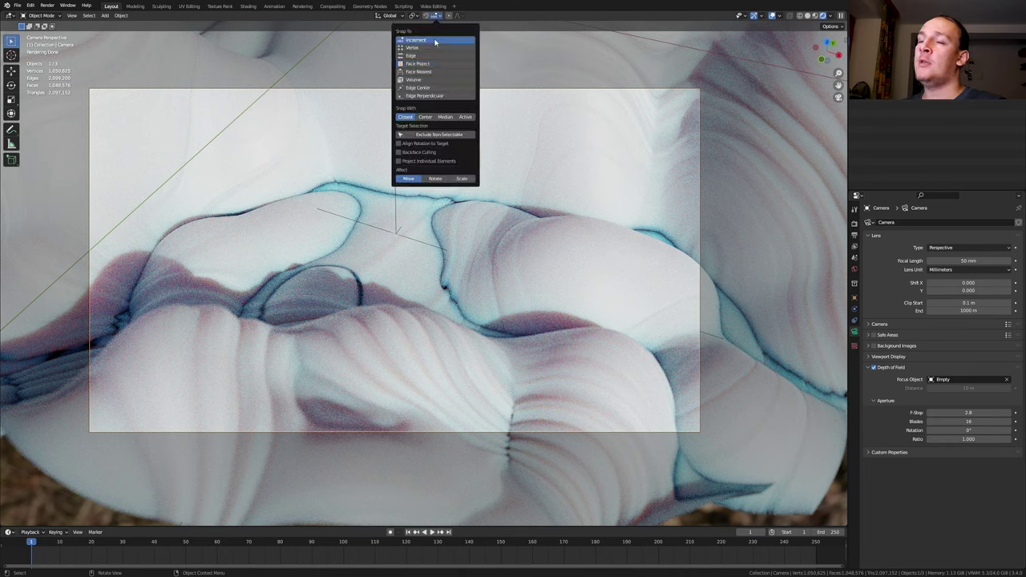
Step: Switch to the Compositing workspace, set the final render's Max Samples to 384 and save the file
{"action": "left_click", "coordinate": [332, 7]}
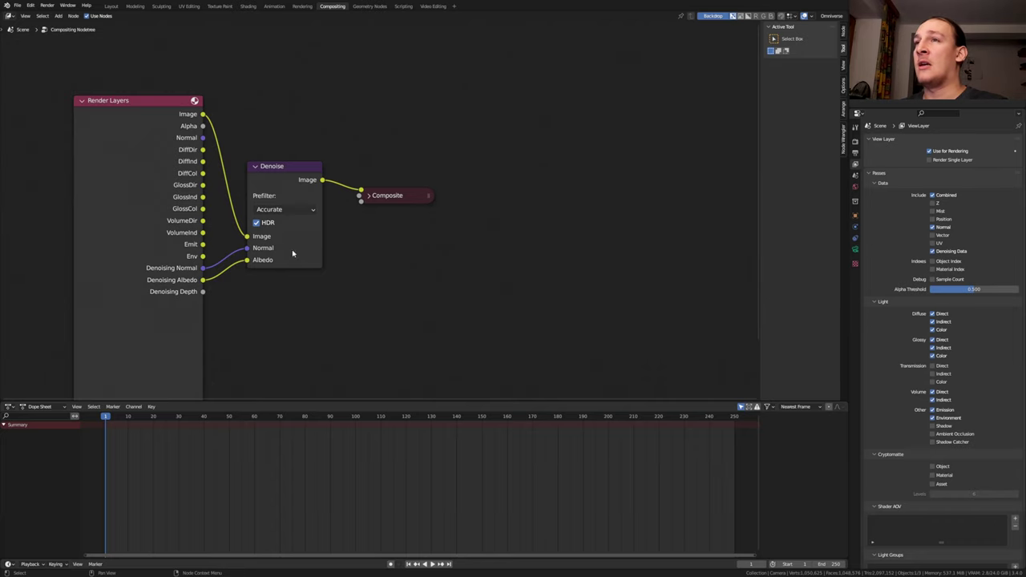
{"action": "left_click", "coordinate": [855, 143]}
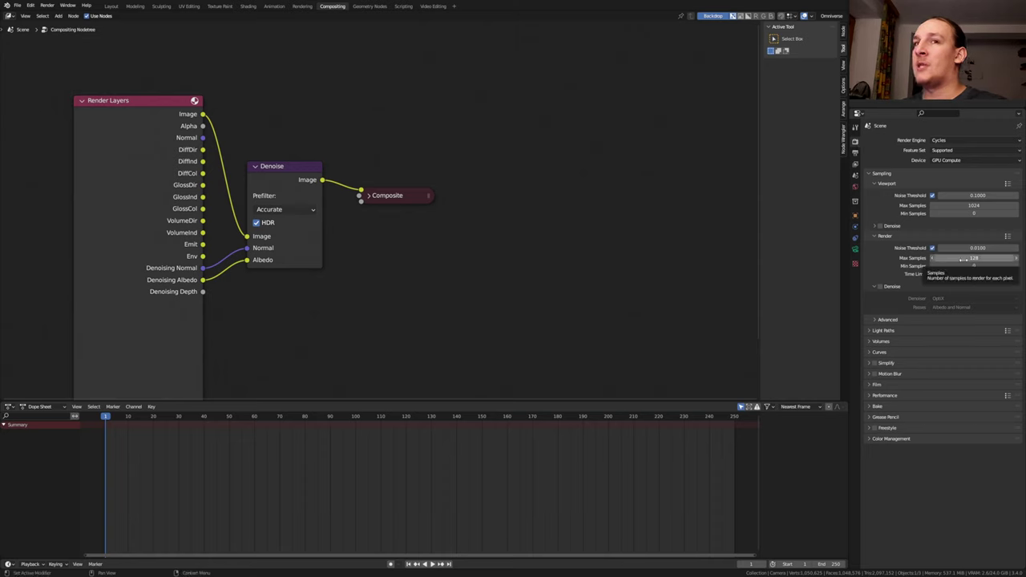
{"action": "left_click", "coordinate": [963, 259]}
{"action": "type", "text": "384"}
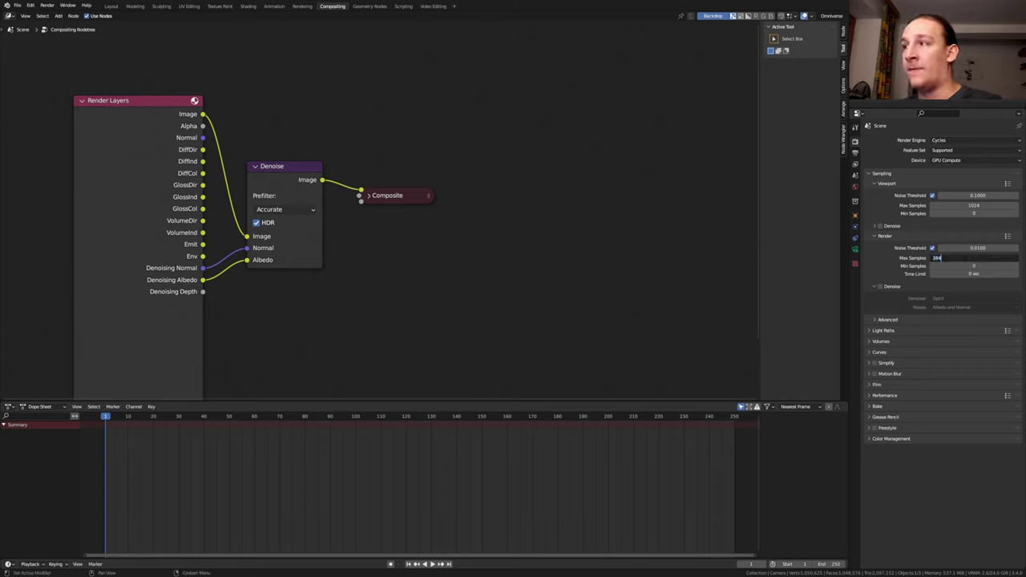
{"action": "key", "text": "Return"}
{"action": "key", "text": "ctrl+s"}
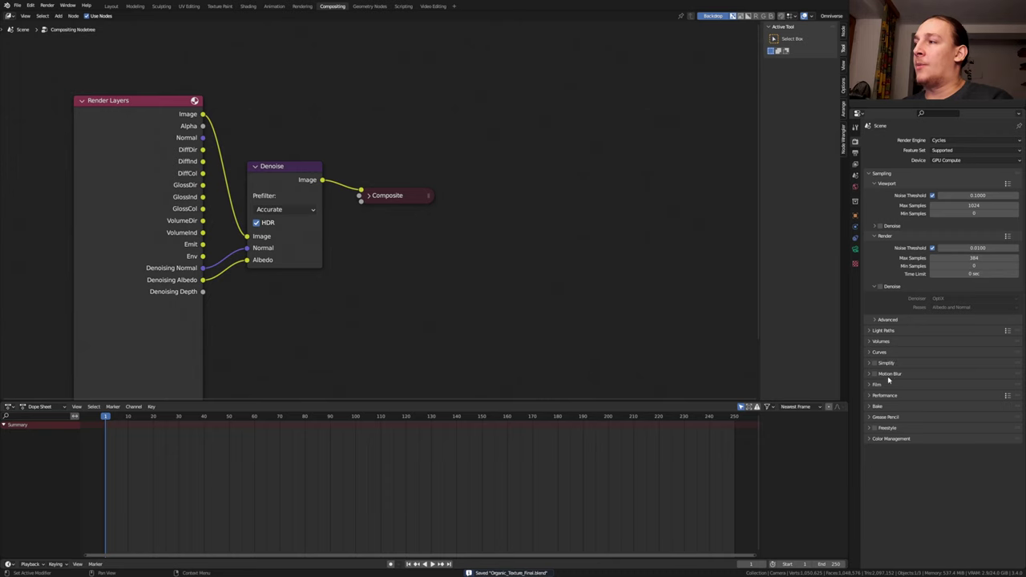
Step: Enable Persistent Data for the final render and lock the interface during rendering
{"action": "left_click", "coordinate": [886, 396]}
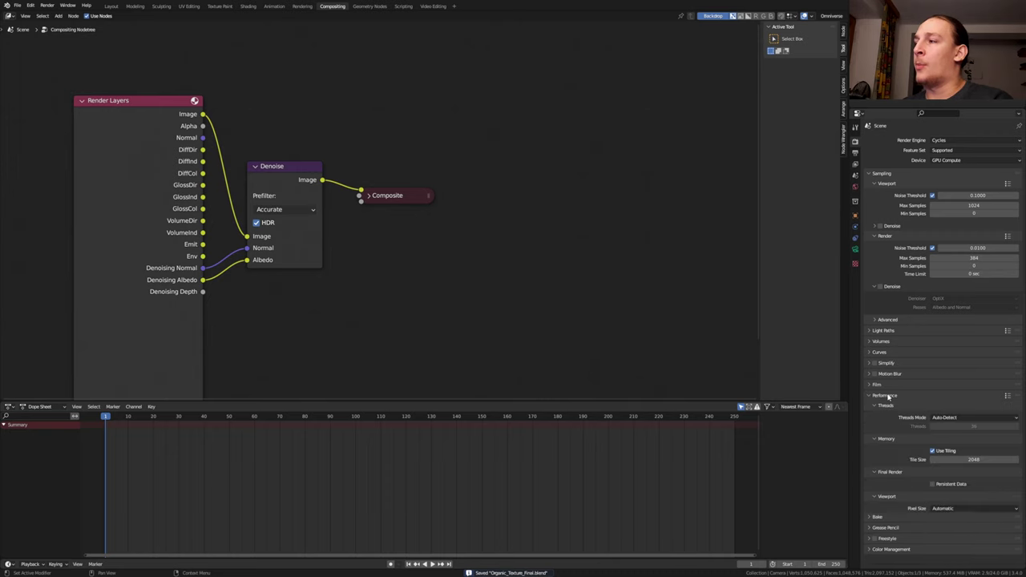
{"action": "left_click", "coordinate": [932, 484]}
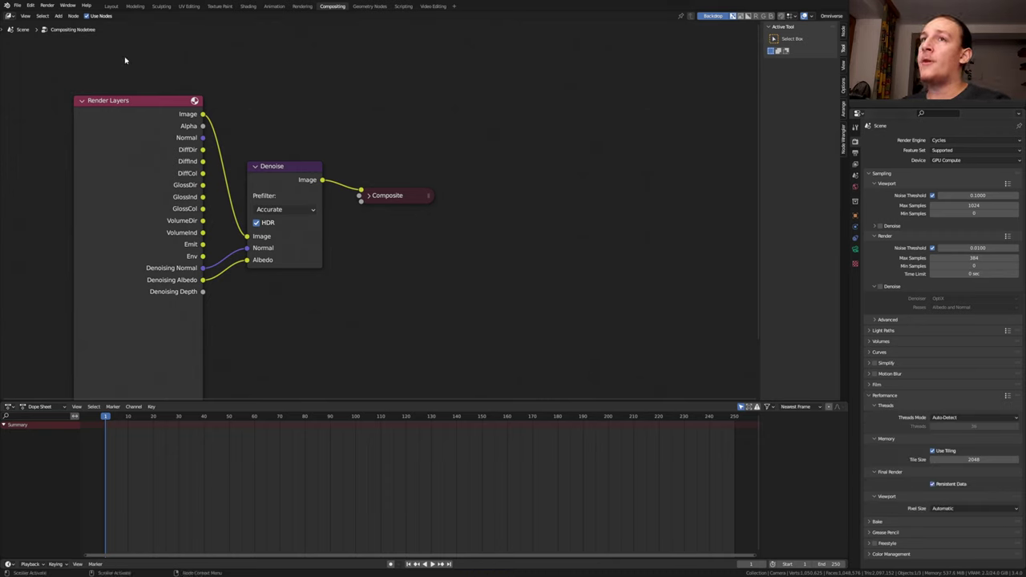
{"action": "left_click", "coordinate": [48, 6]}
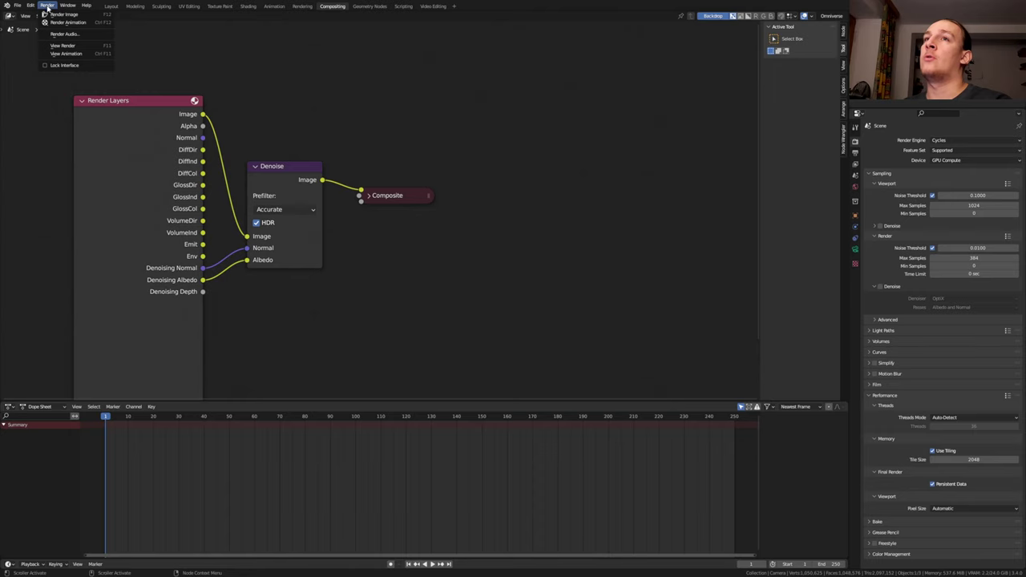
{"action": "left_click", "coordinate": [64, 66]}
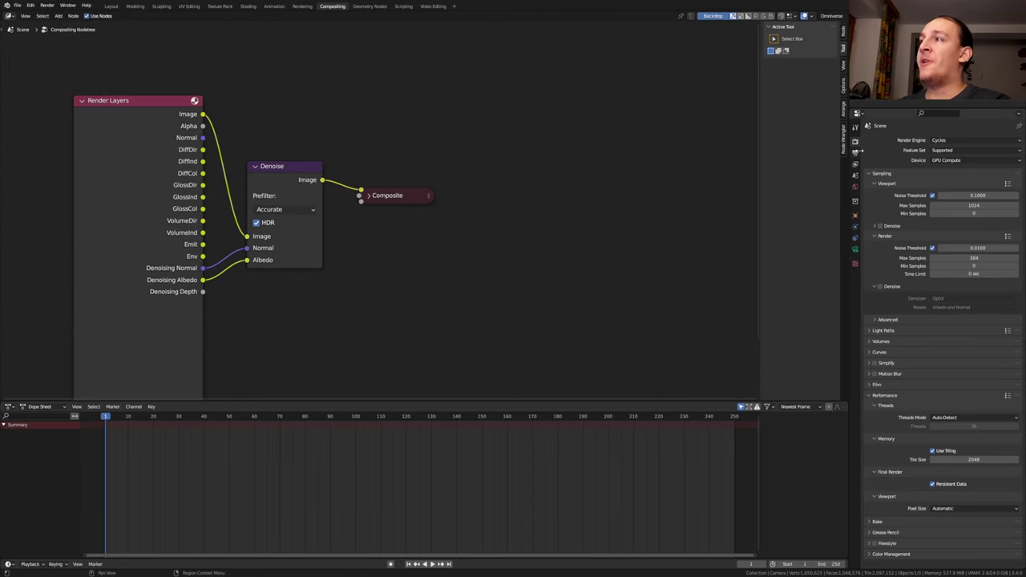
Step: Set the render output to JPEG format with 100% quality and save the file
{"action": "left_click", "coordinate": [855, 154]}
{"action": "left_click", "coordinate": [943, 332]}
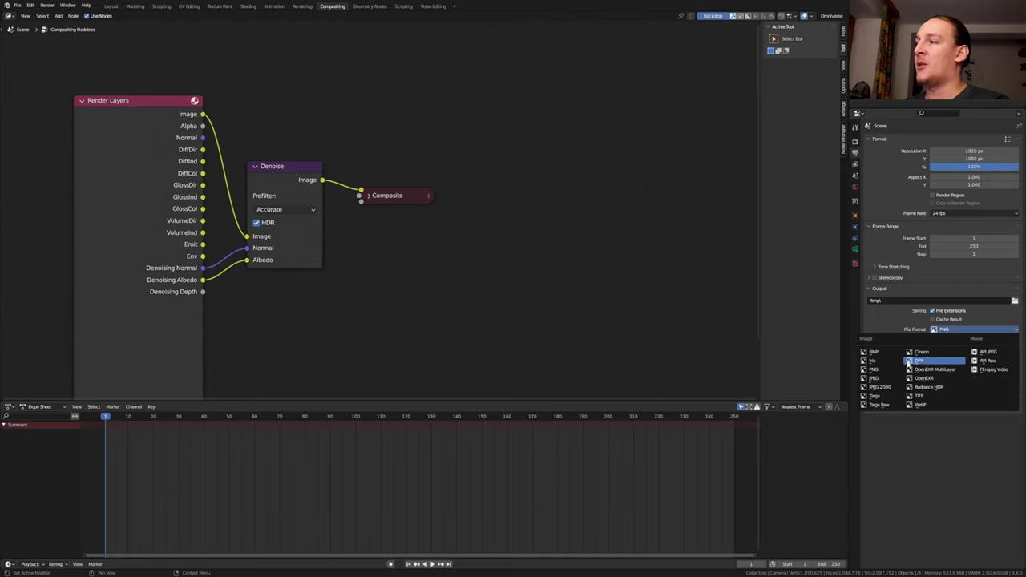
{"action": "left_click", "coordinate": [882, 382]}
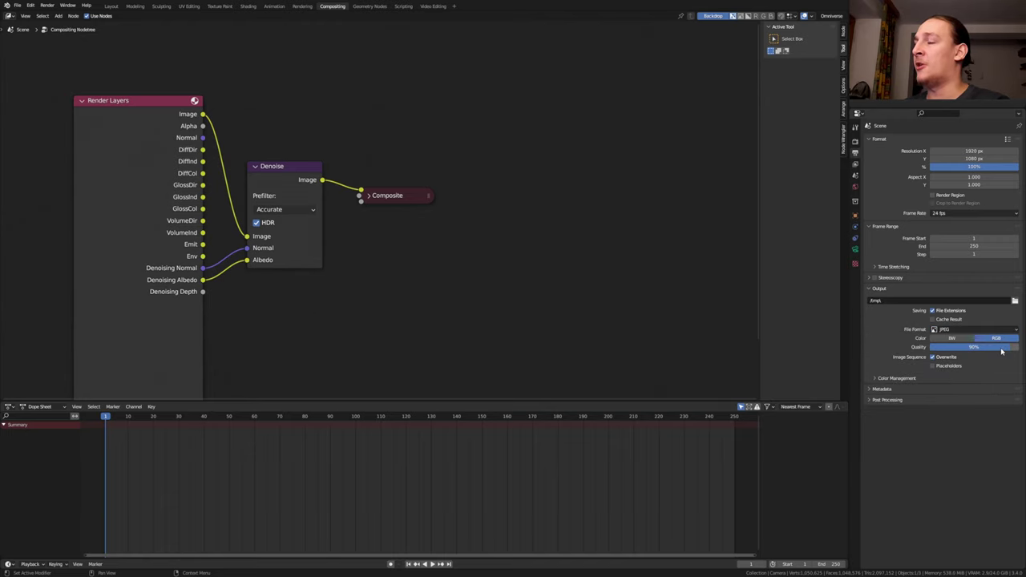
{"action": "left_click_drag", "start_coordinate": [982, 347], "coordinate": [1020, 347]}
{"action": "key", "text": "ctrl+s"}
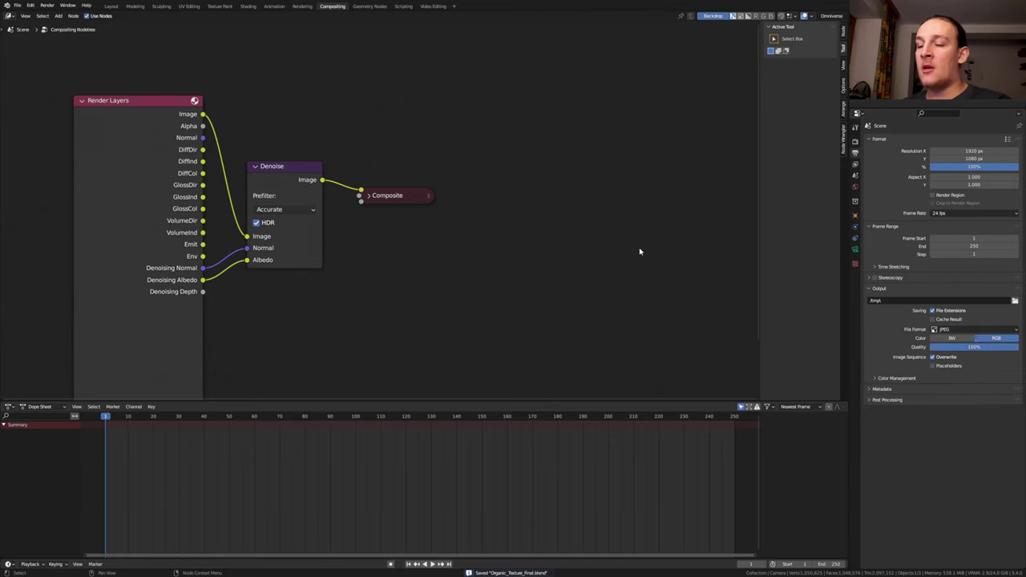